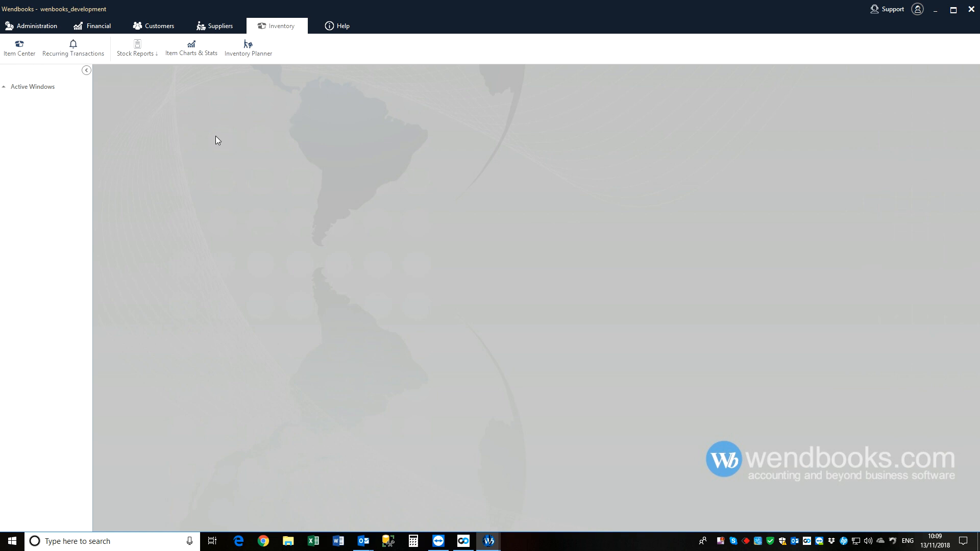
Step: Check the sales security group's Allow Access setting for Inventory Planner, leaving without saving and closing the security groups list
left_click(51, 29)
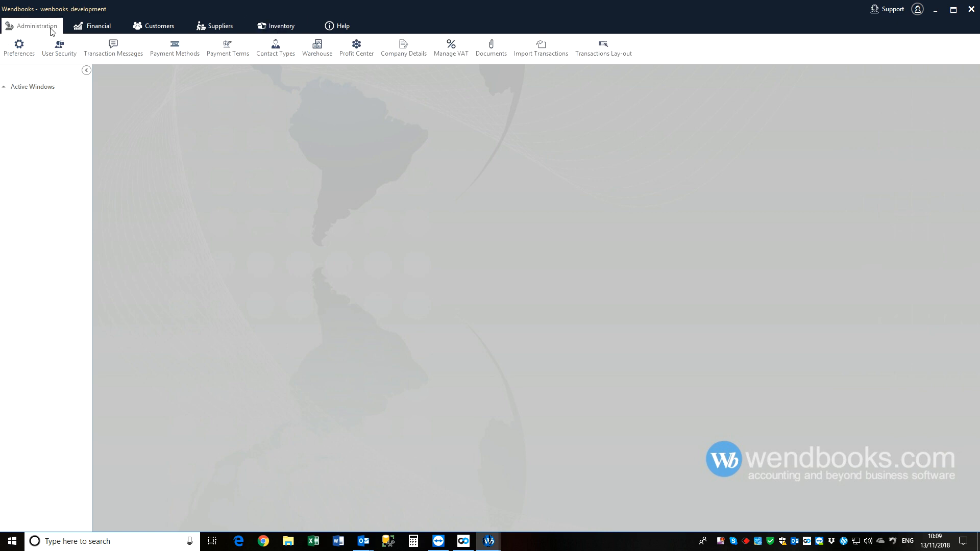
left_click(61, 49)
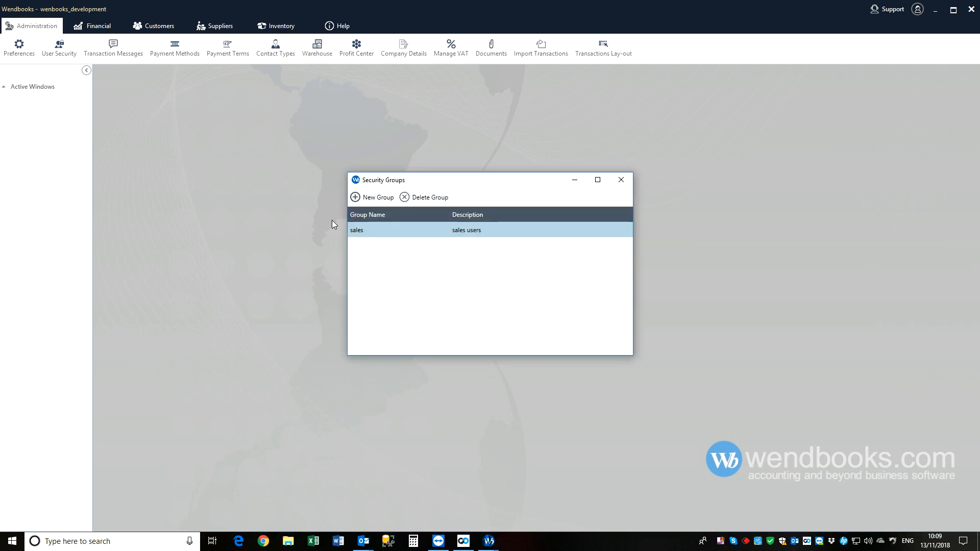
double_click(383, 231)
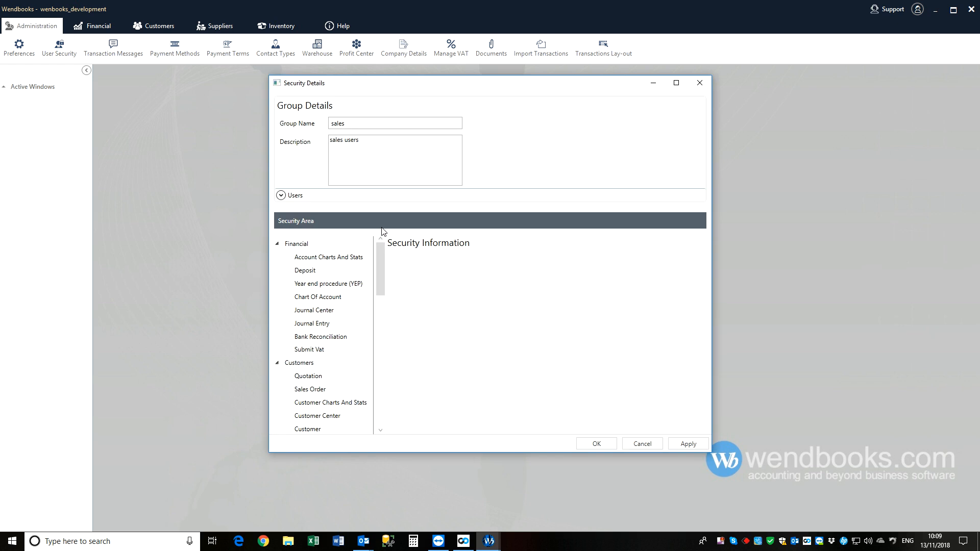
scroll(383, 275, "down", 1)
left_click_drag(383, 280, 381, 363)
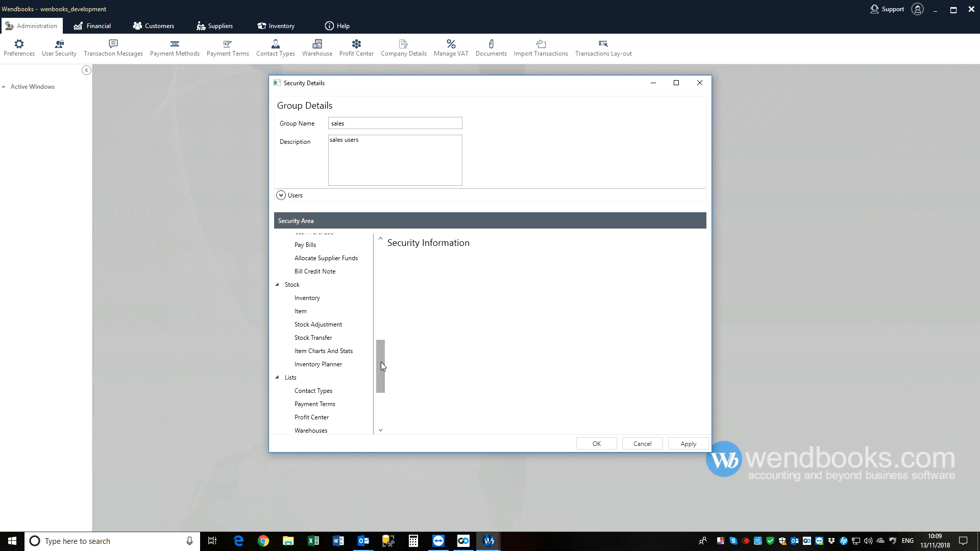
left_click(316, 366)
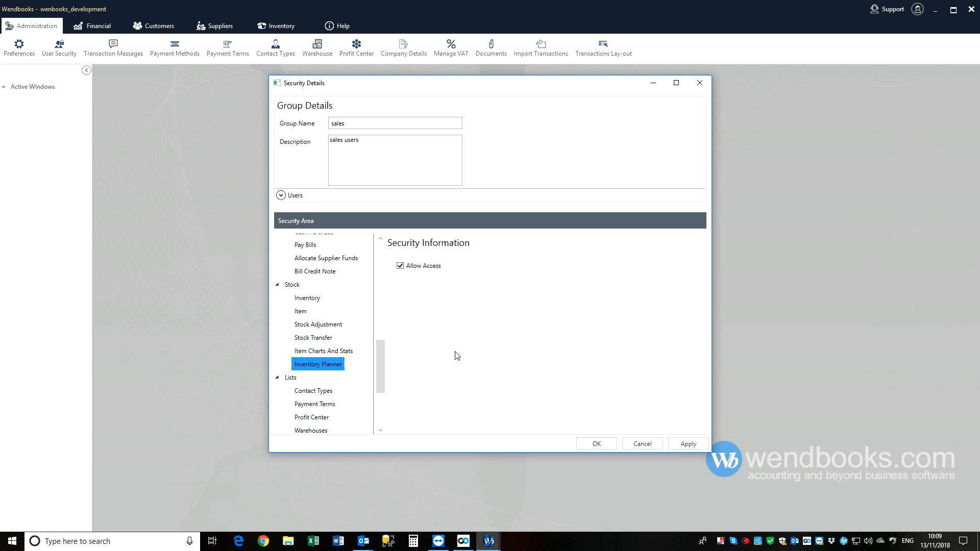
left_click(414, 268)
left_click(413, 268)
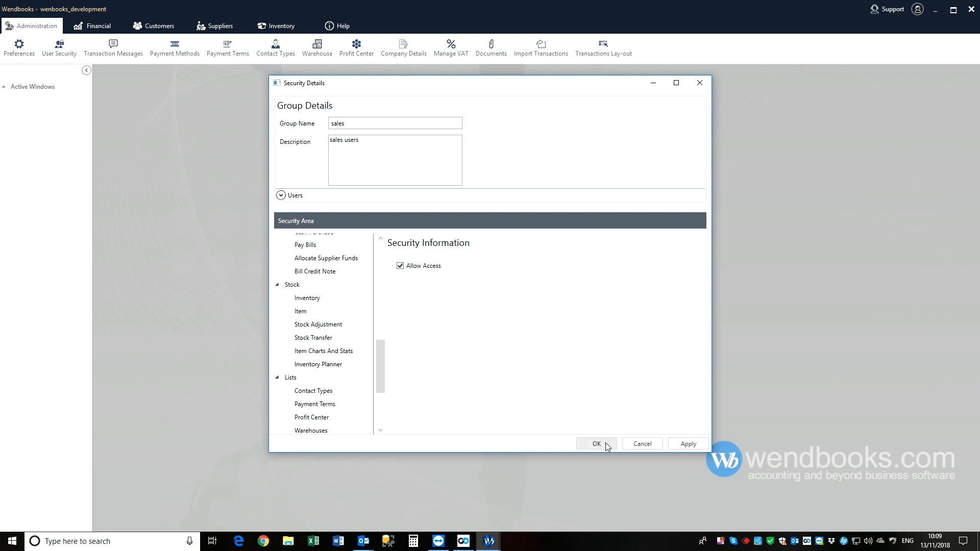
left_click(633, 444)
left_click(495, 306)
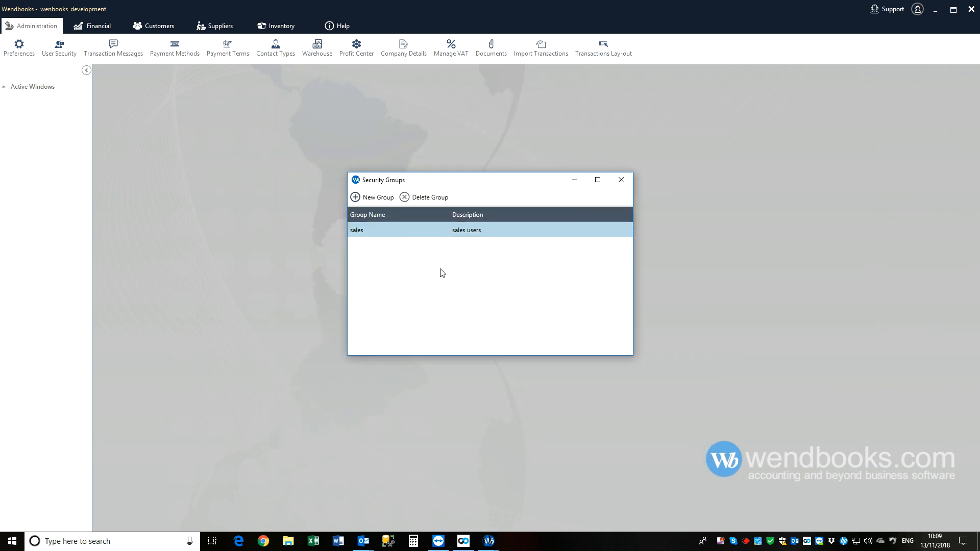
left_click(621, 183)
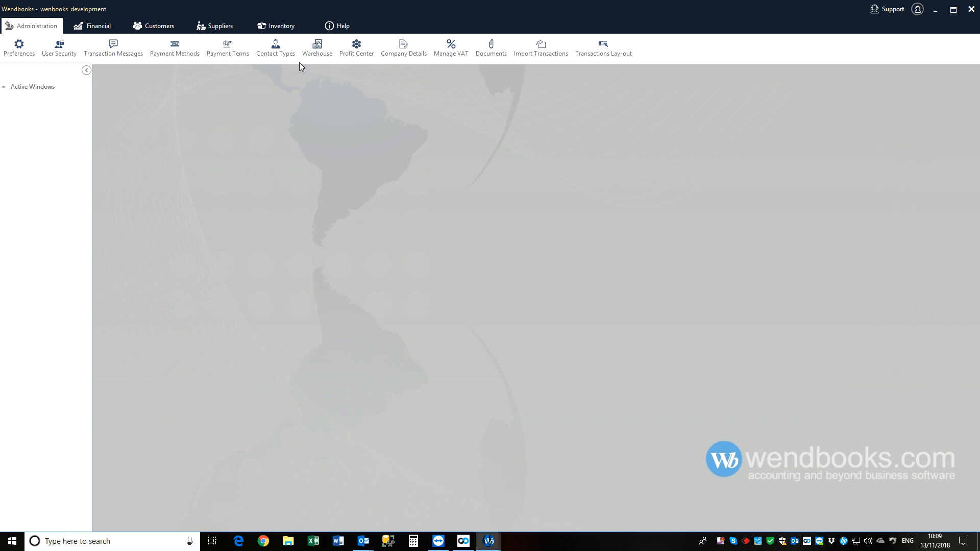
Step: Open the item details of stock part E2470SWH under Monitors in the Item Center
left_click(285, 29)
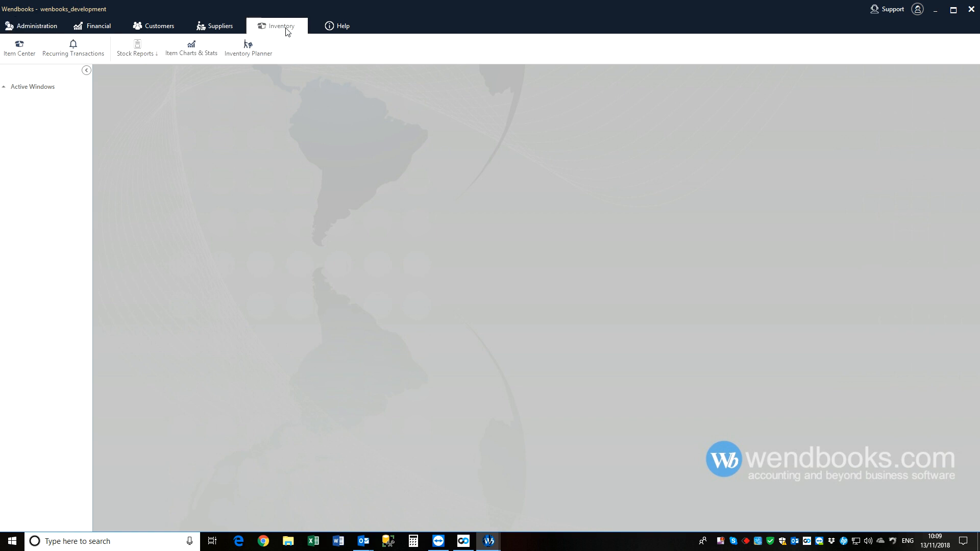
left_click(25, 47)
left_click(180, 359)
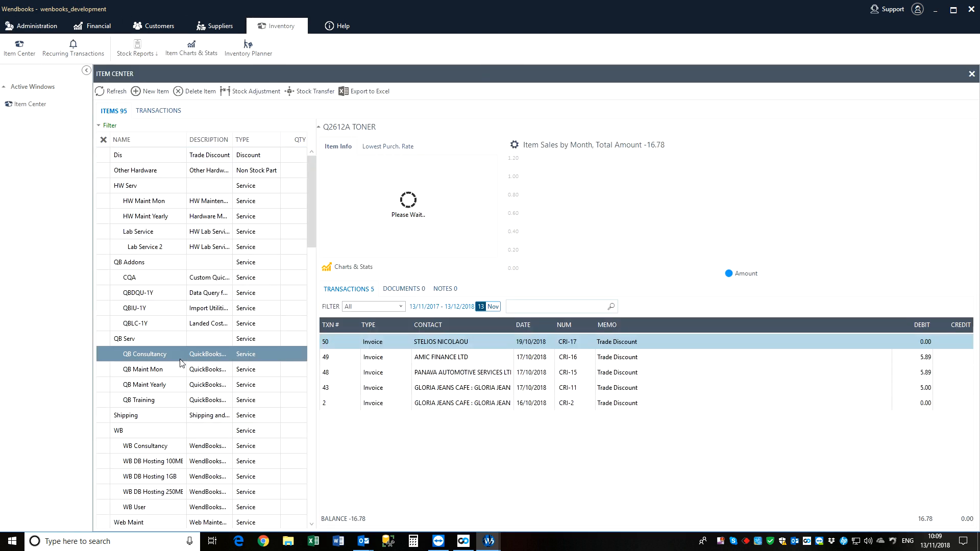
scroll(153, 363, "down", 10)
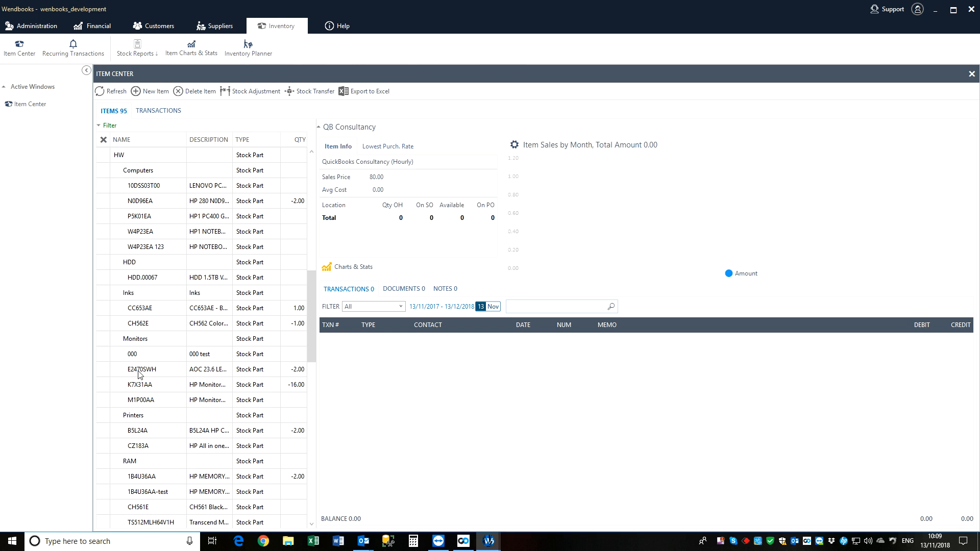
left_click(140, 371)
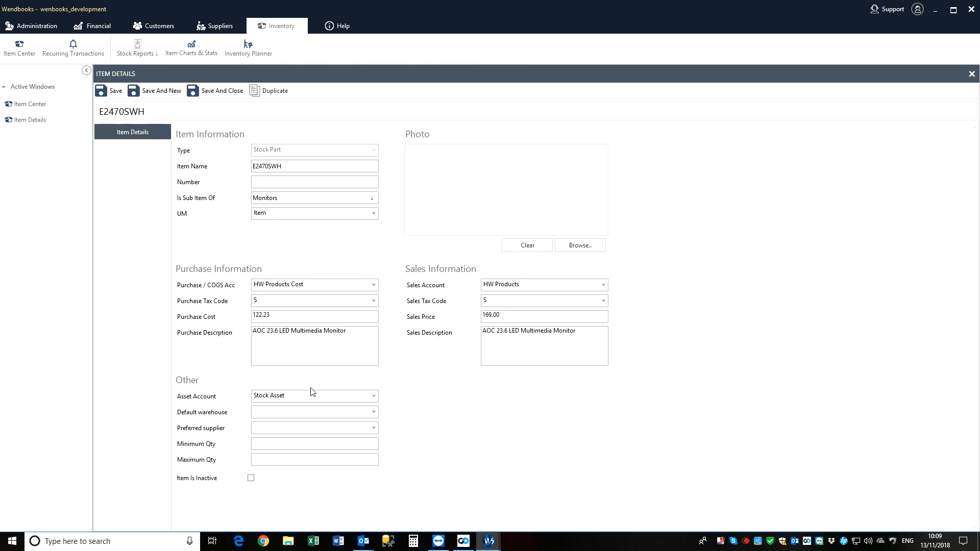
Step: Examine the monitor's minimum quantity and default warehouse fields, and close the item details and Item Center
left_click(264, 444)
left_click(278, 414)
left_click(338, 361)
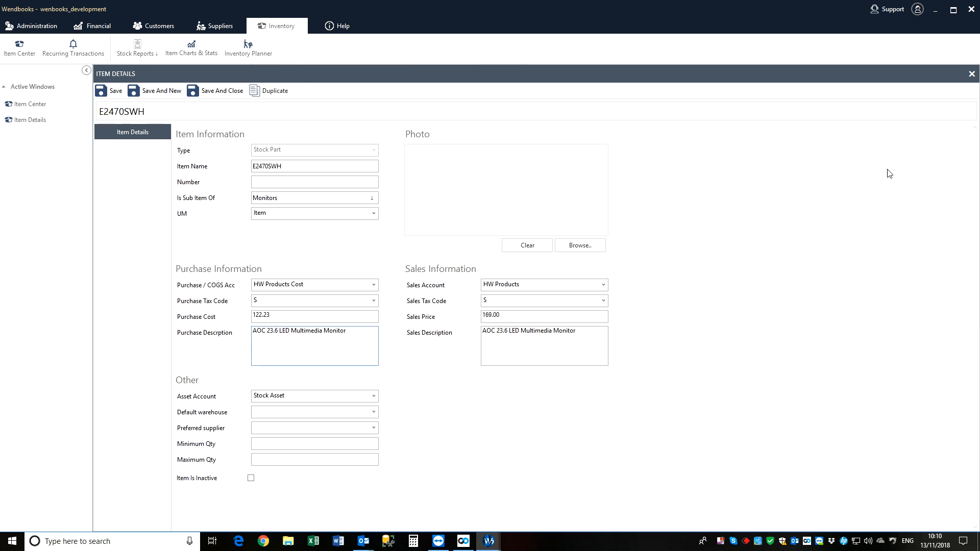
left_click(973, 74)
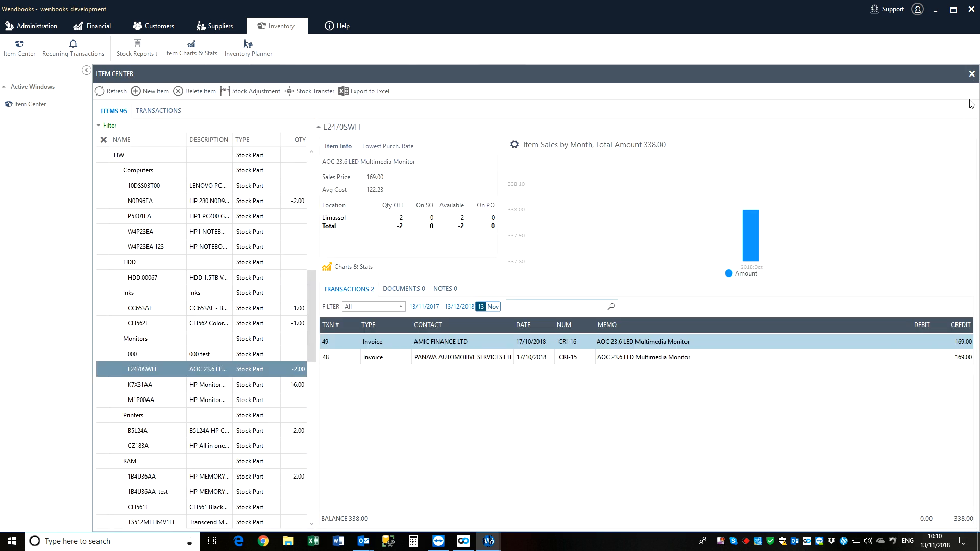
left_click(973, 76)
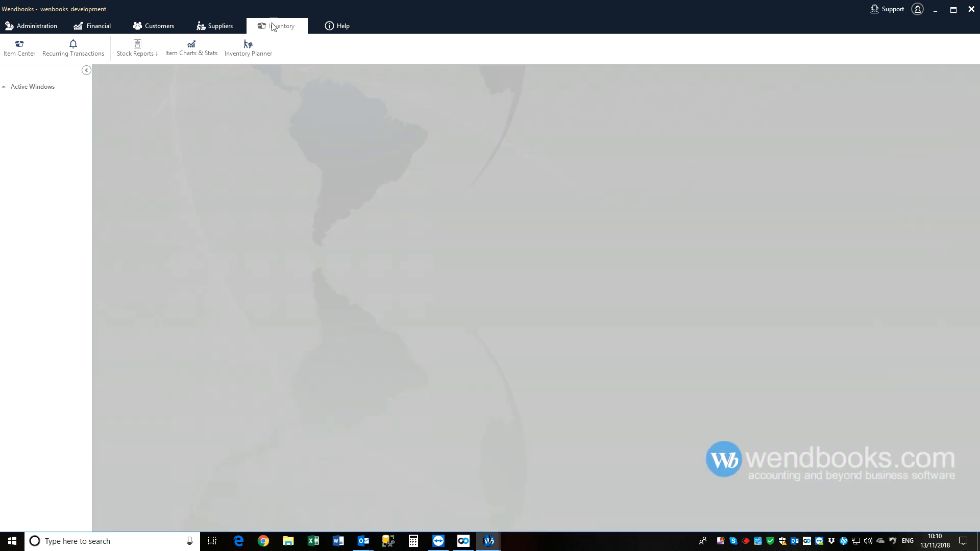
Step: Open the Inventory Planner and set the From Date to 01/01/2018, keeping the previous period comparison on Auto select
left_click(248, 46)
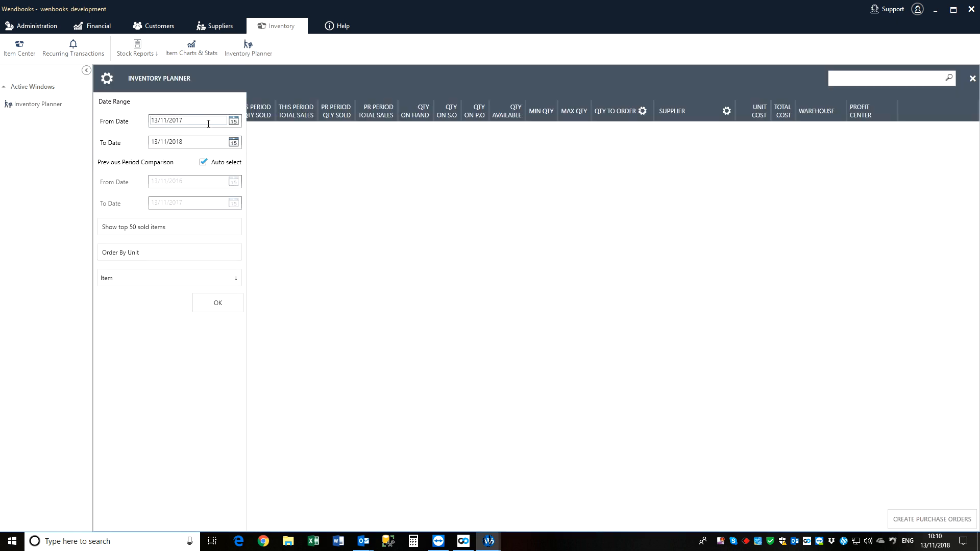
left_click_drag(212, 121, 117, 116)
type("0")
type("1/01/2018")
key("Tab")
key("Tab")
left_click(204, 162)
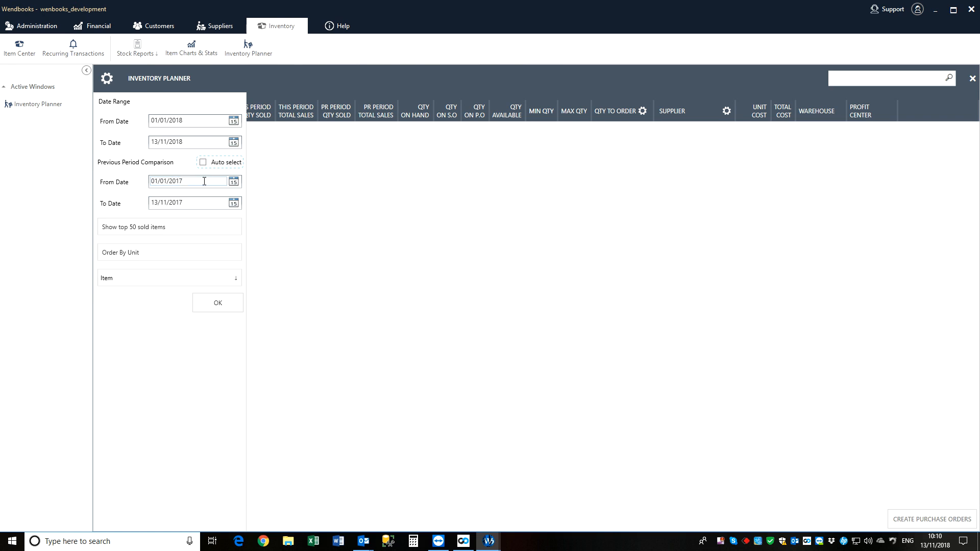
left_click(203, 163)
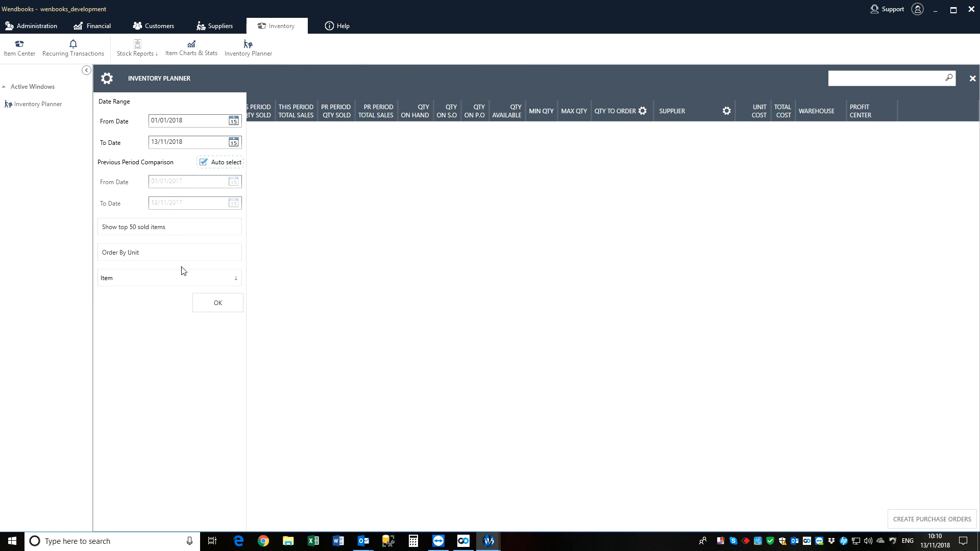
Step: Generate the planner list for the top 20 sold items ordered by unit, without an item filter
left_click(165, 233)
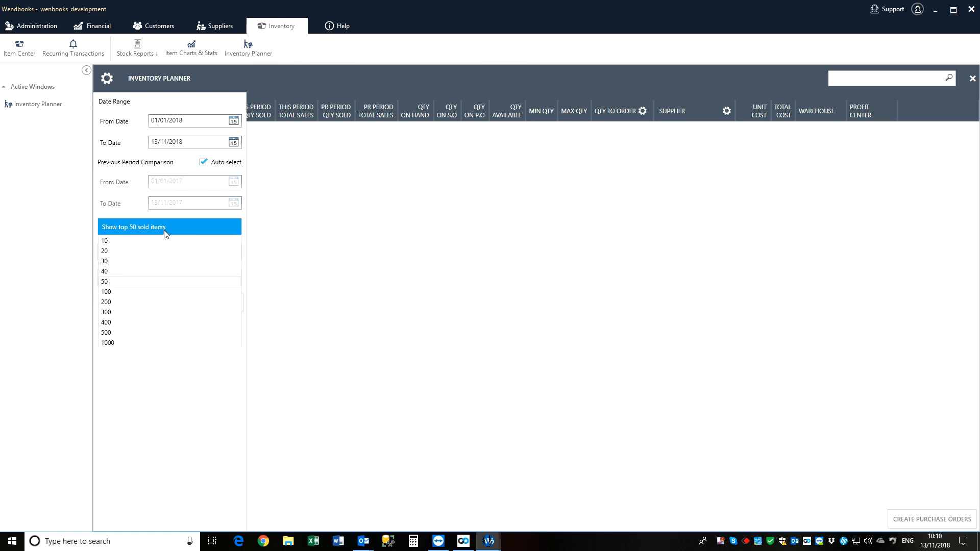
left_click(137, 251)
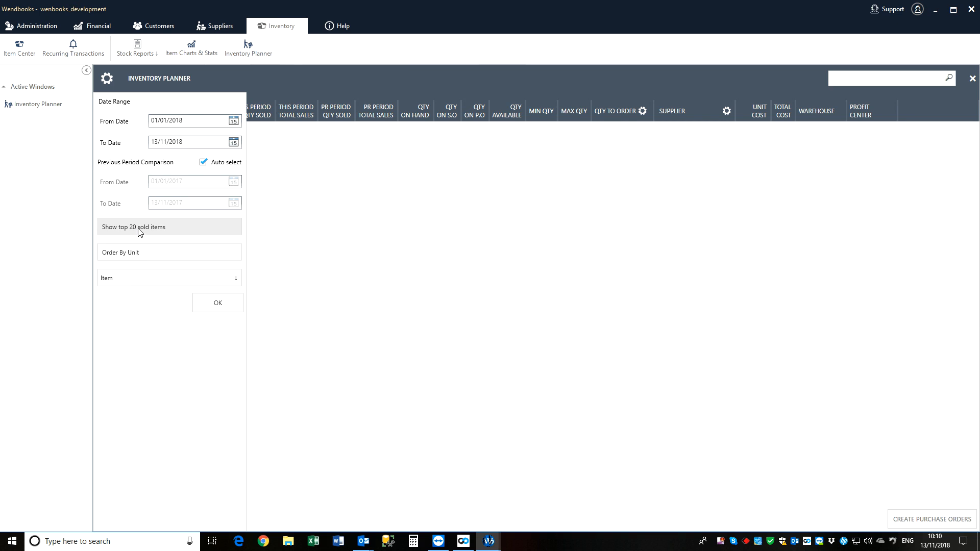
left_click(138, 252)
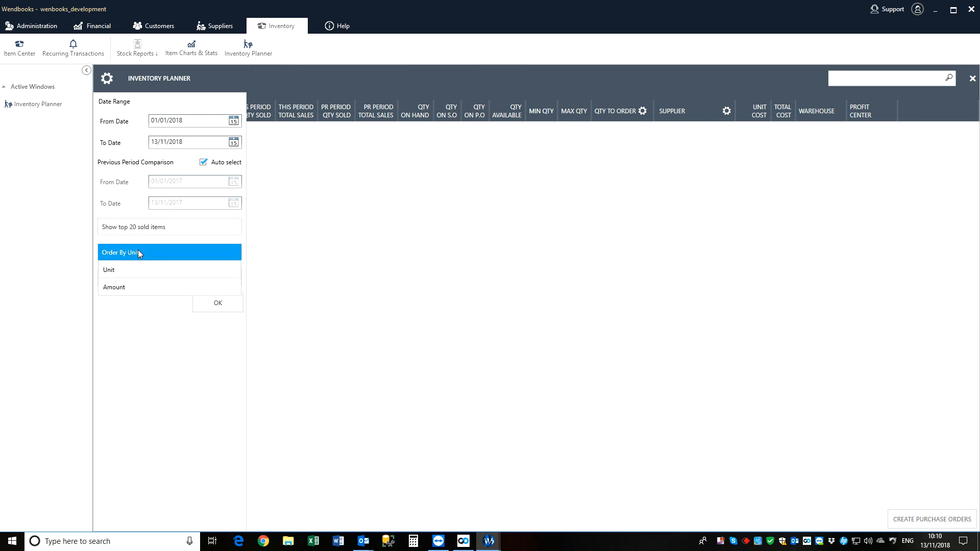
left_click(143, 262)
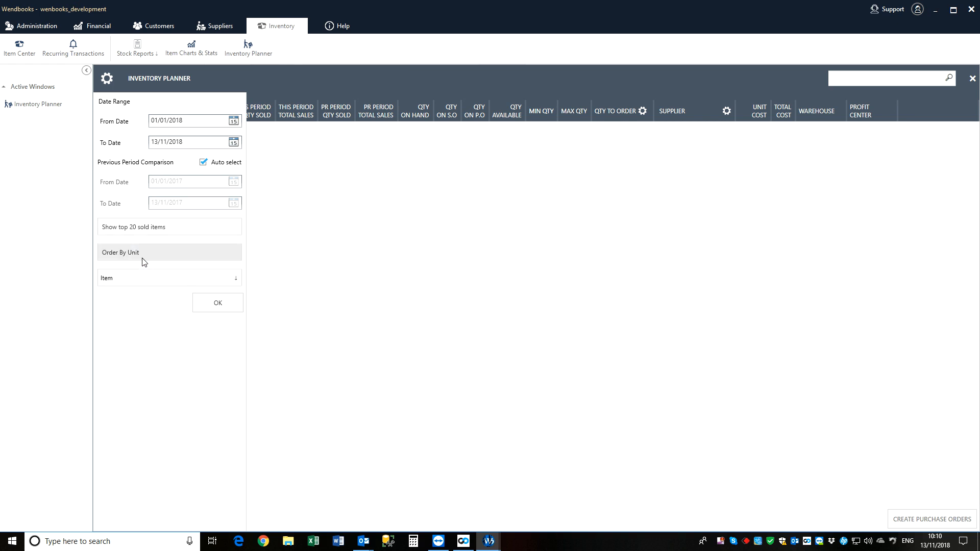
left_click(237, 282)
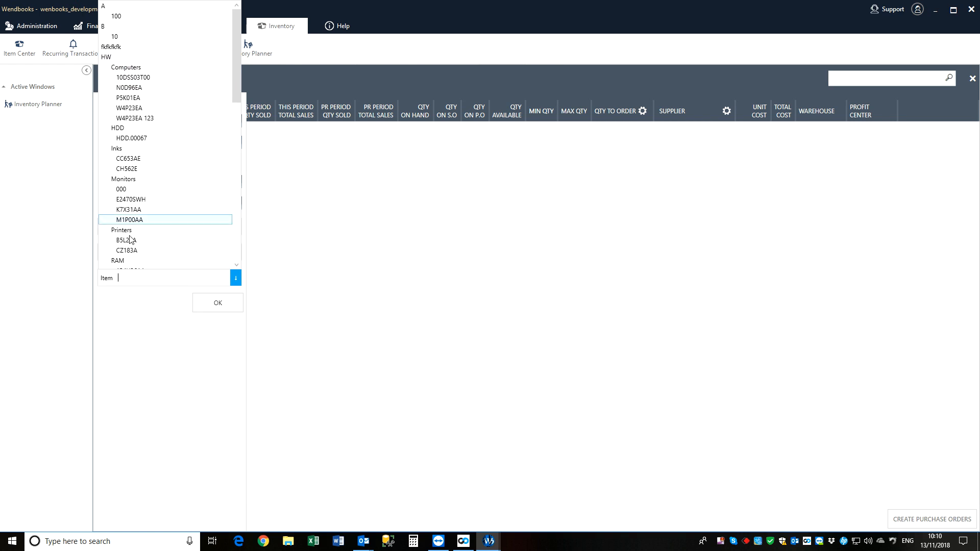
left_click(156, 314)
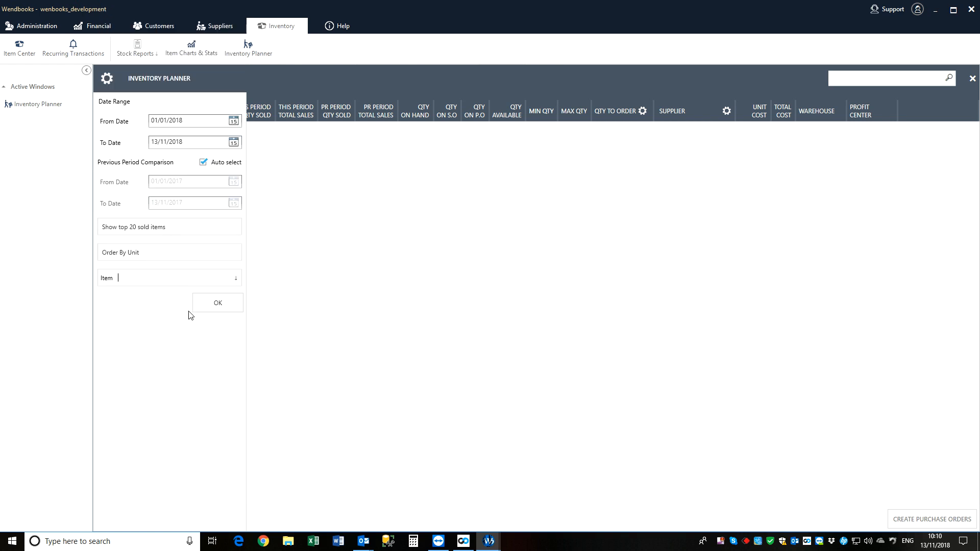
left_click(213, 306)
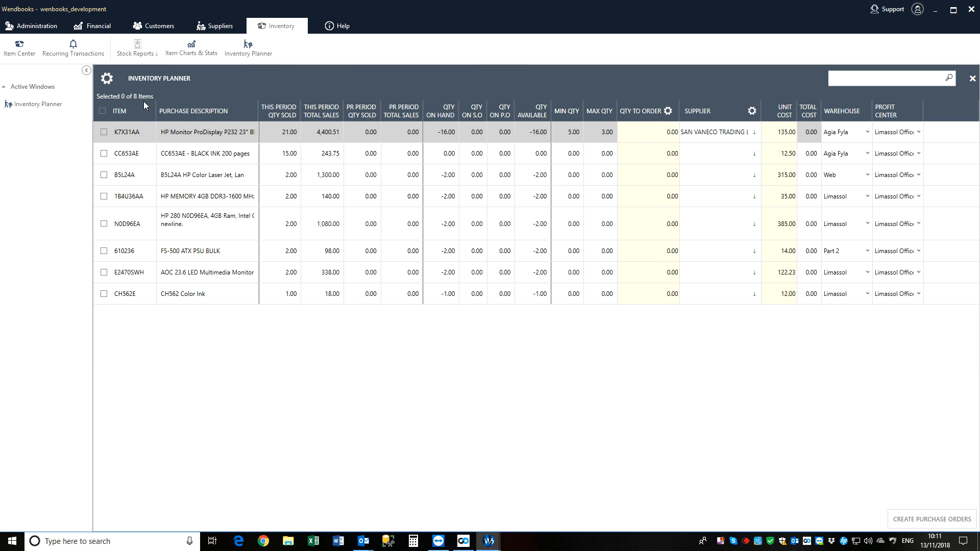
Step: Review the sales figures of K7X31AA and the date ranges used for the current and previous periods
left_click(235, 152)
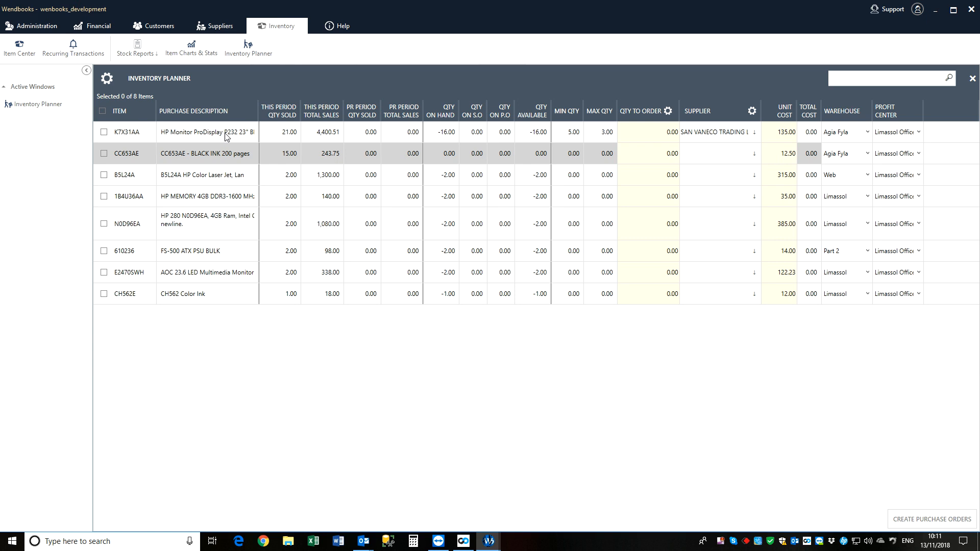
left_click(287, 135)
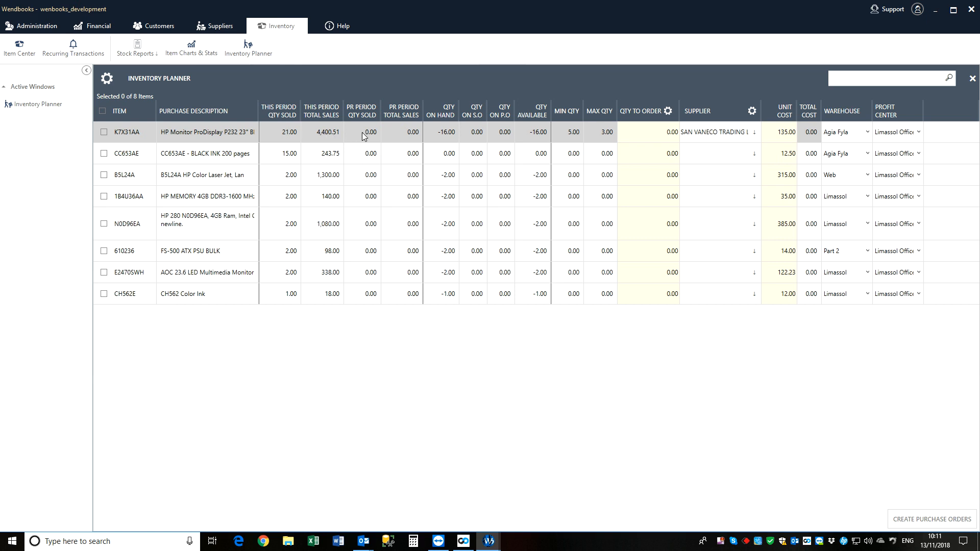
left_click(105, 80)
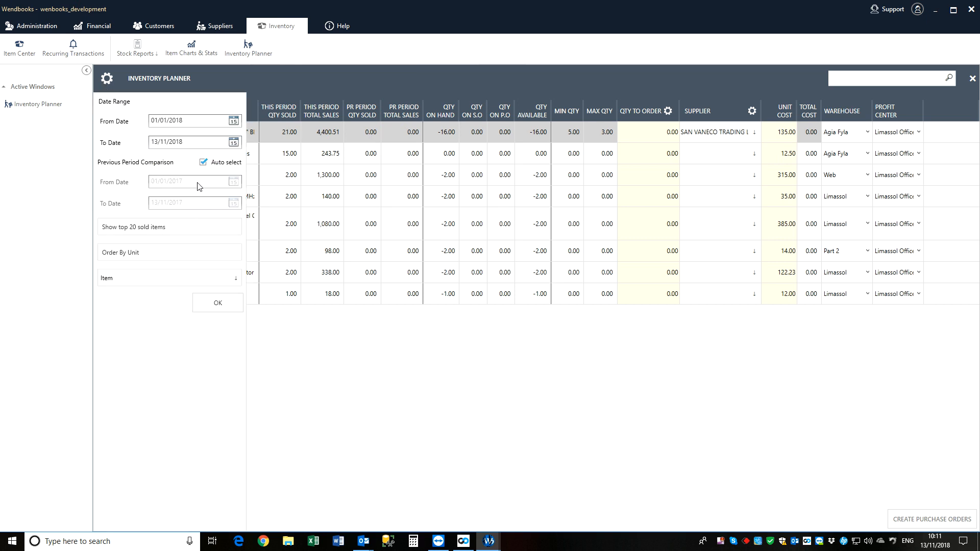
left_click(373, 140)
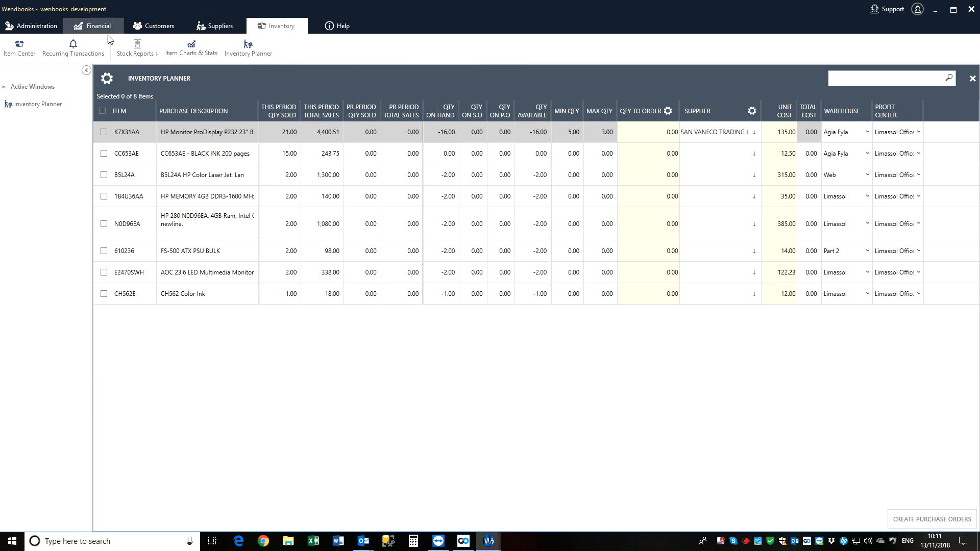
Step: Look up the stock quantities by location for computer N0D96EA in the Item Center, and return to the planner
left_click(20, 49)
scroll(125, 394, "down", 5)
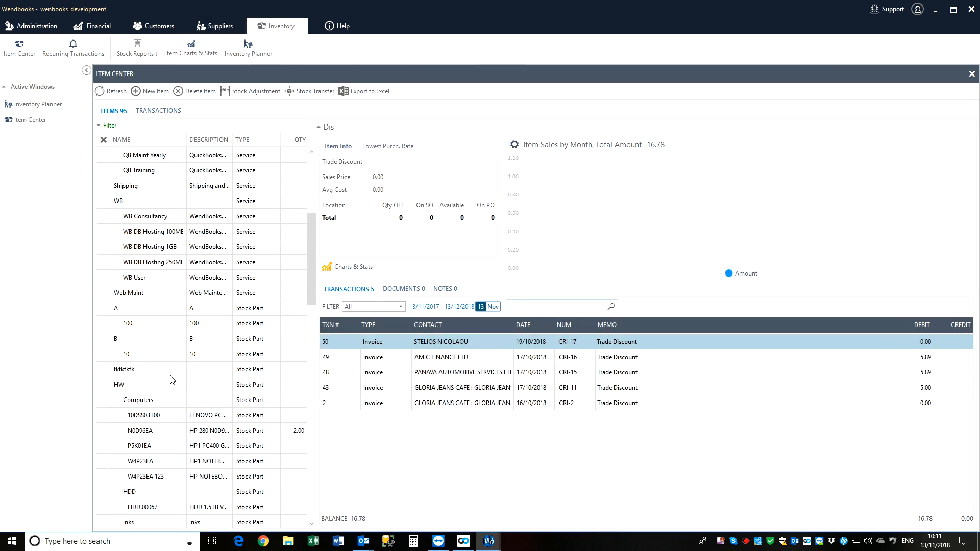
left_click(146, 432)
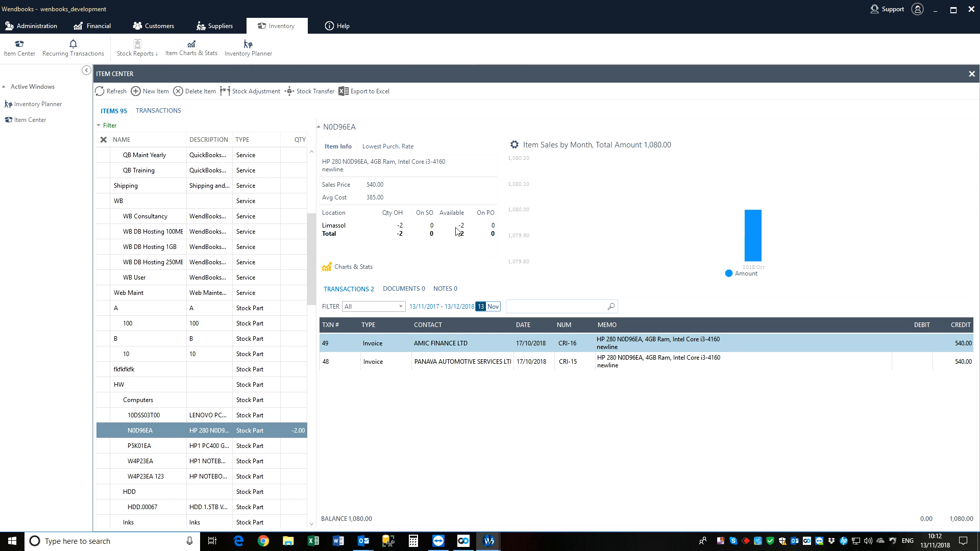
left_click(971, 74)
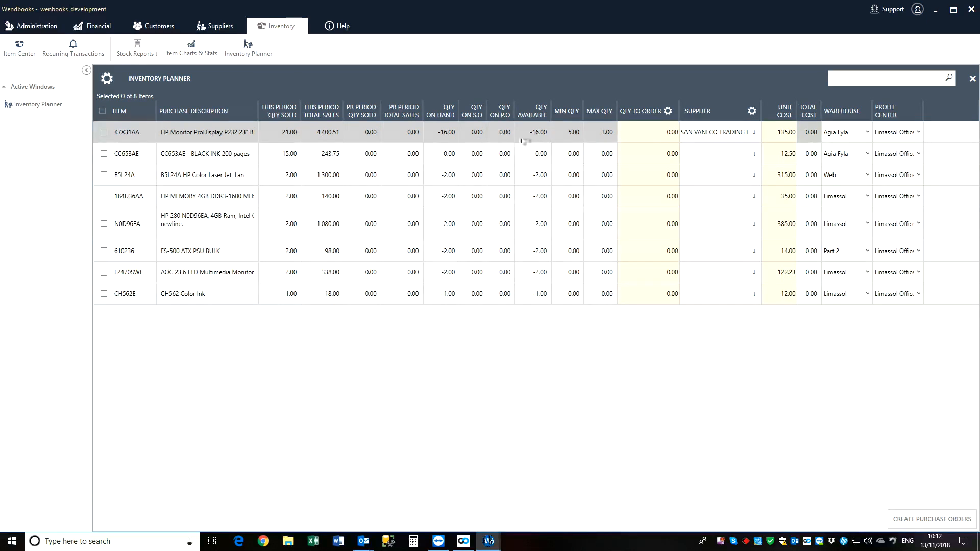
Step: Sort the planner list by this period's quantity sold in descending order
mouse_move(538, 110)
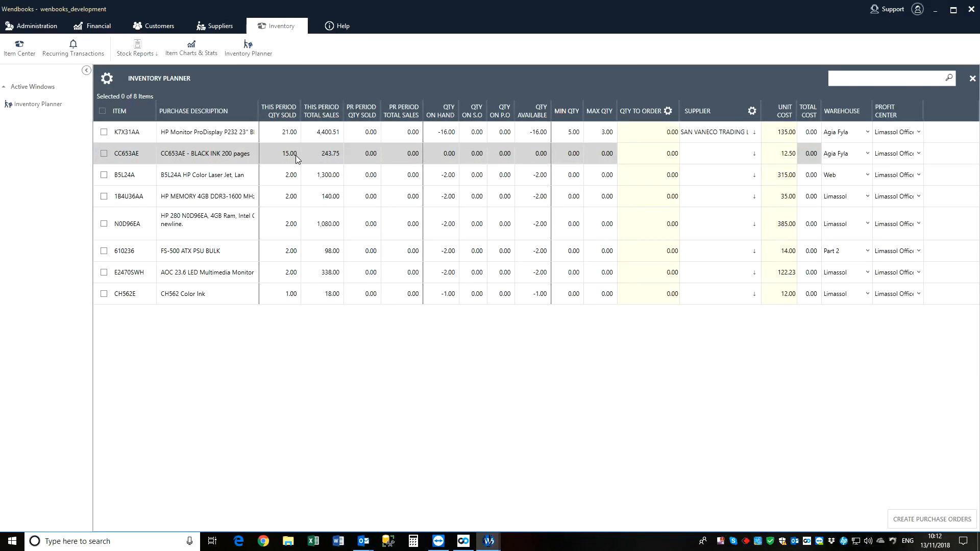
left_click(290, 114)
left_click(331, 113)
left_click(284, 115)
left_click(290, 114)
left_click(290, 115)
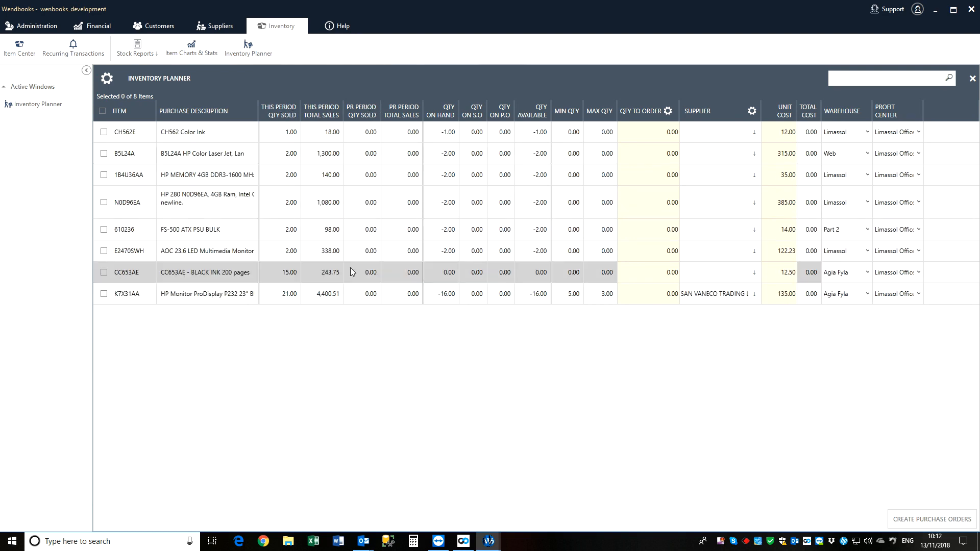
left_click(278, 119)
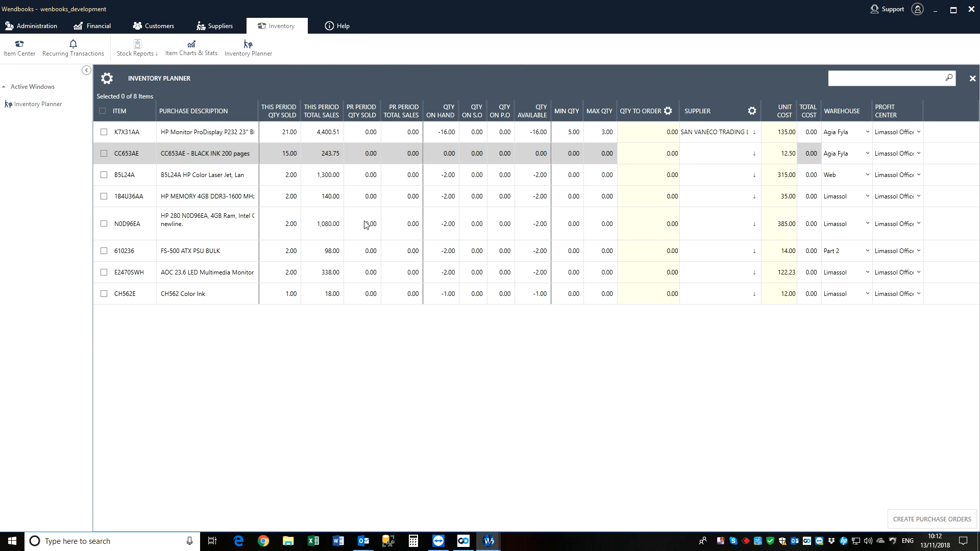
Step: Remove items 1B4U36AA and CH562E from the planner list
left_click(361, 195)
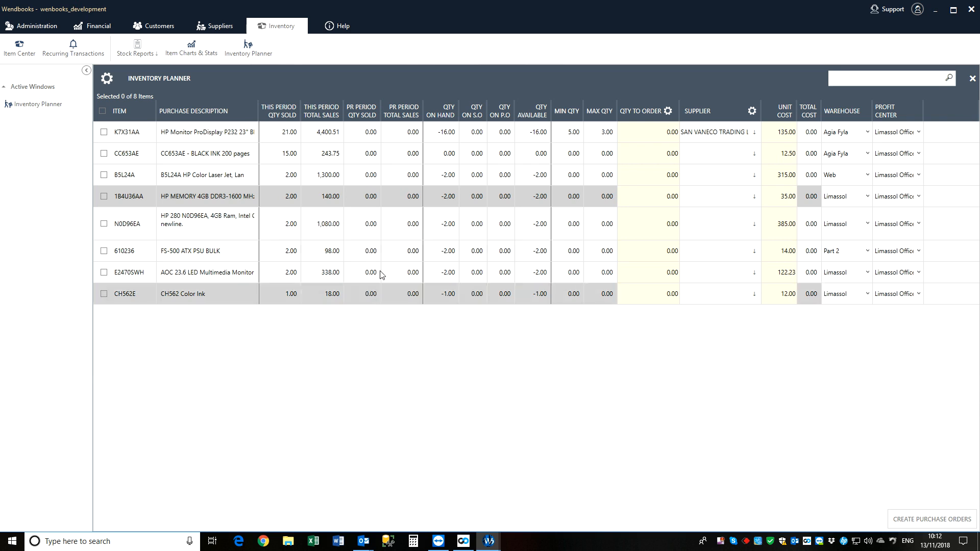
key("Delete")
left_click(401, 234)
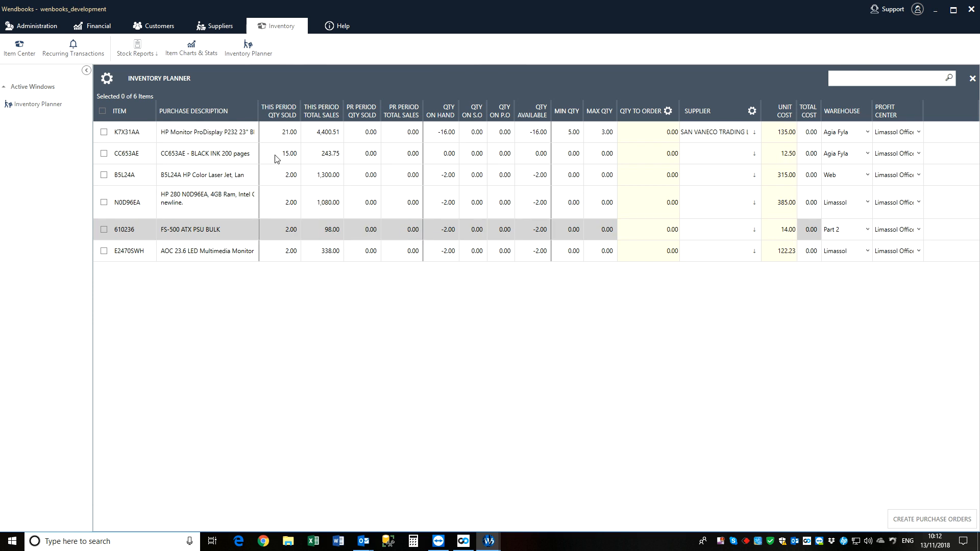
Step: Select all listed items and fill their quantities to order with the "Order to fulfill Max Qty" suggestion
left_click(103, 111)
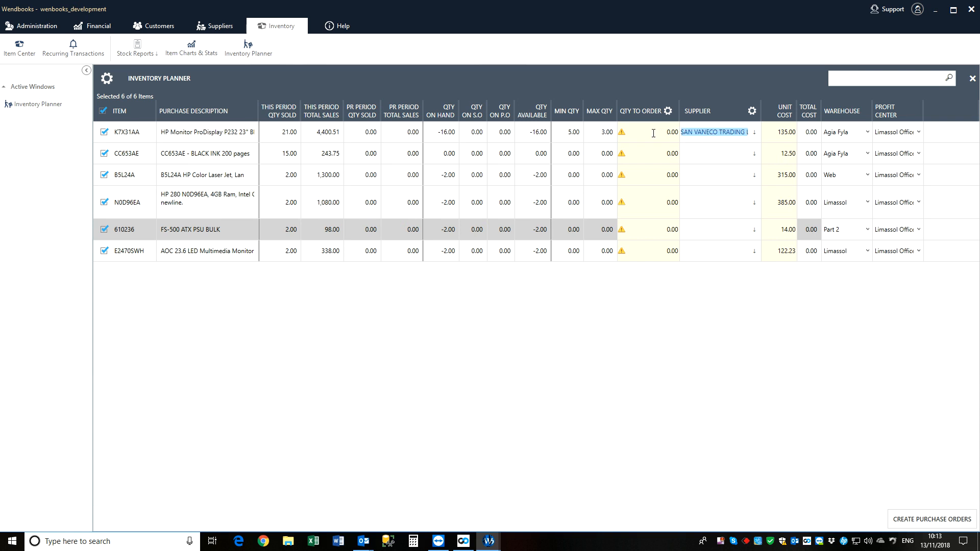
left_click(653, 133)
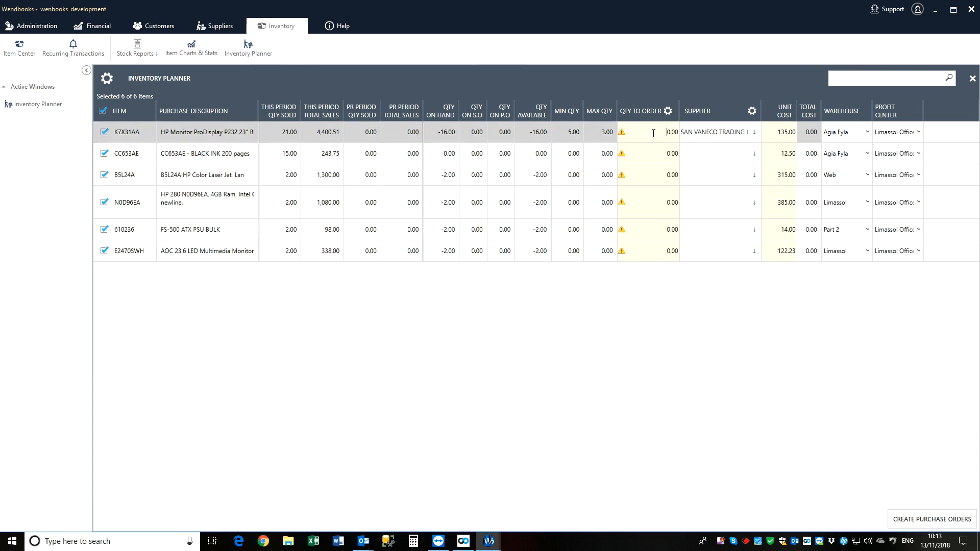
left_click(668, 111)
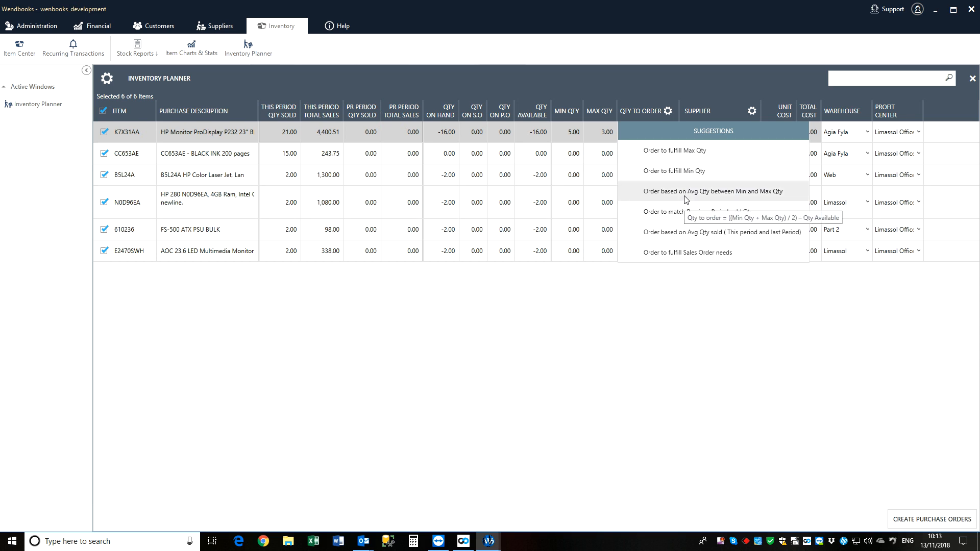
left_click(683, 154)
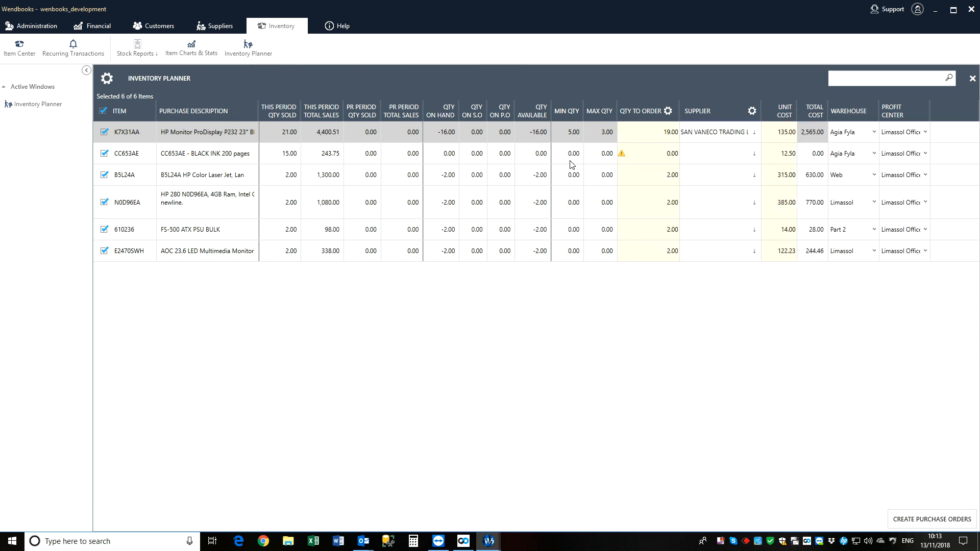
Step: Review the applied order suggestion and compare each item's minimum and maximum quantities with its quantity to order
left_click(669, 113)
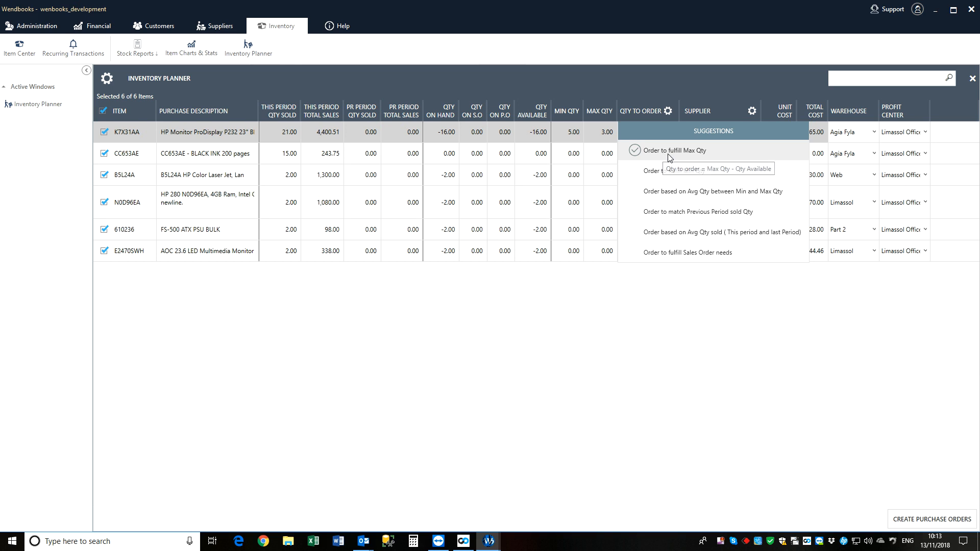
left_click(585, 149)
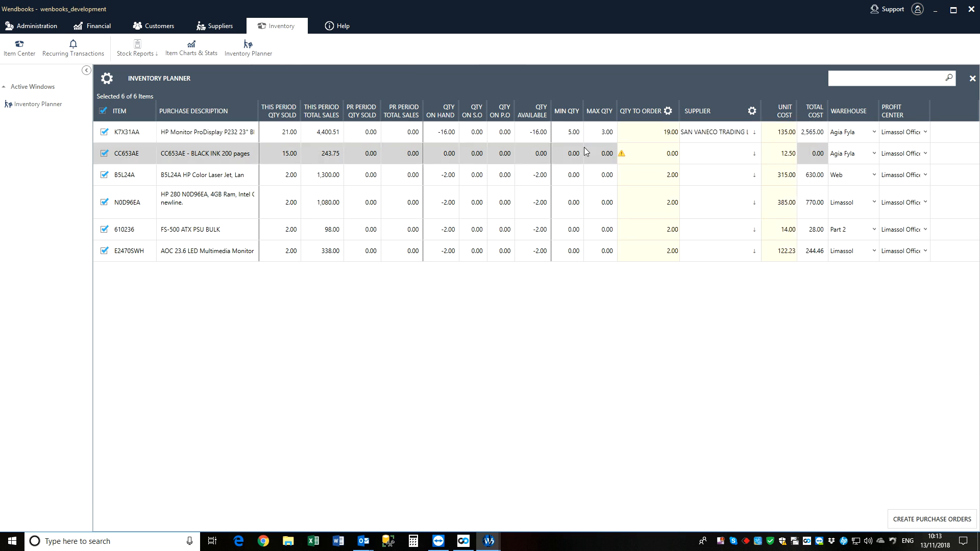
left_click(595, 139)
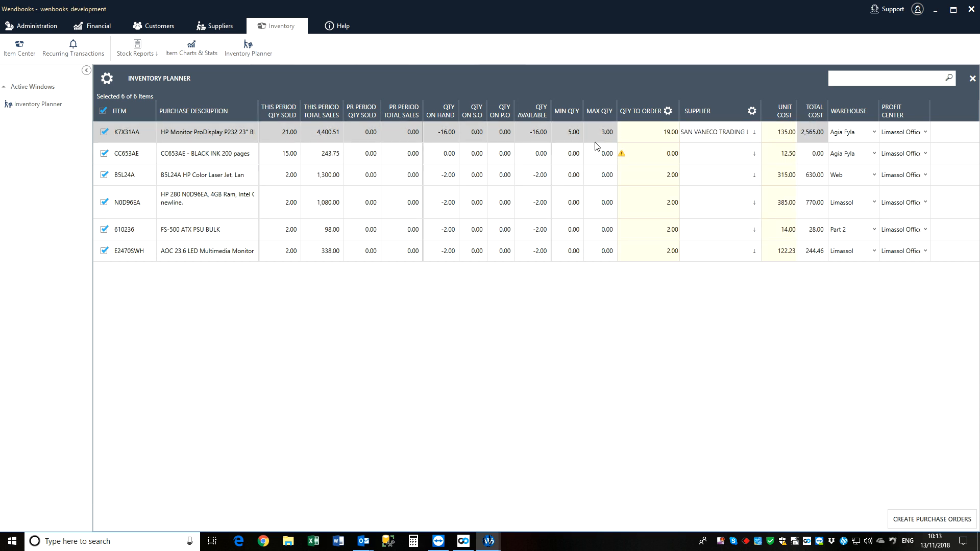
left_click(649, 154)
left_click(651, 175)
left_click(652, 203)
left_click(651, 229)
left_click(658, 245)
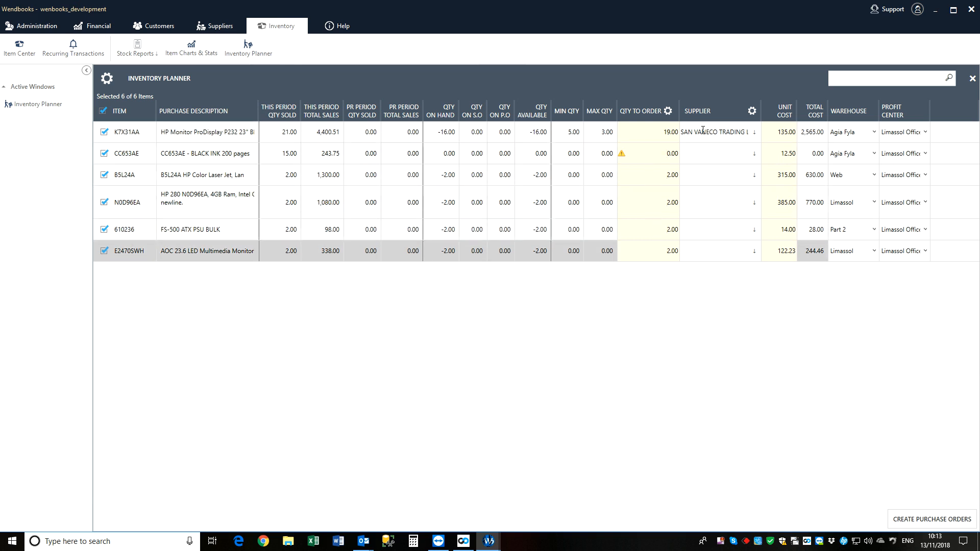
Step: Check the warning on CC653AE and set its quantity to order to 1, keeping the item selected
mouse_move(623, 156)
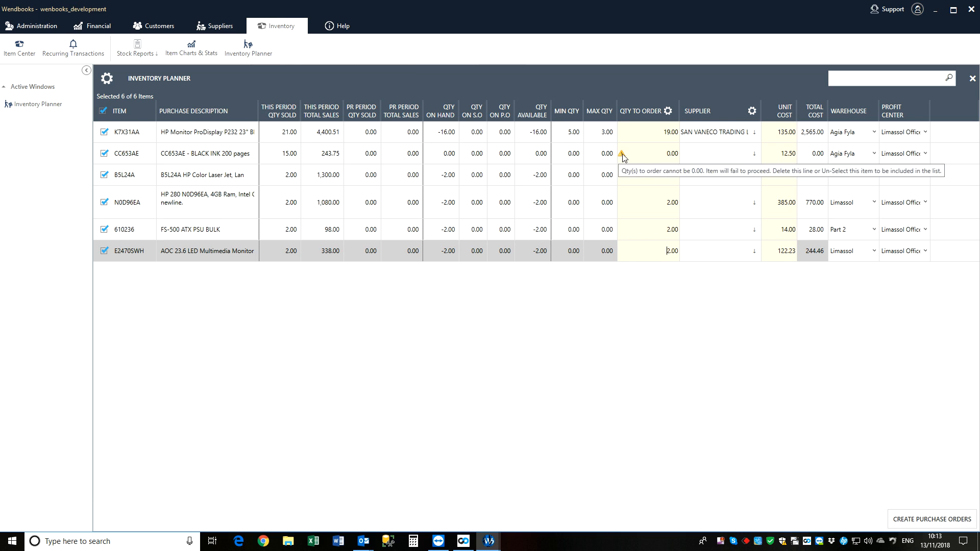
left_click(104, 155)
left_click(105, 154)
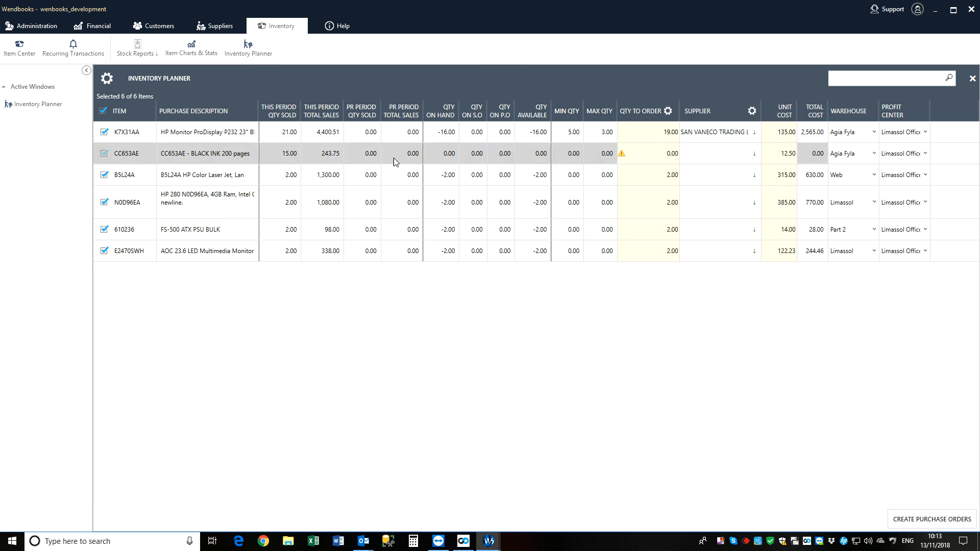
left_click(666, 155)
type("1")
left_click(717, 158)
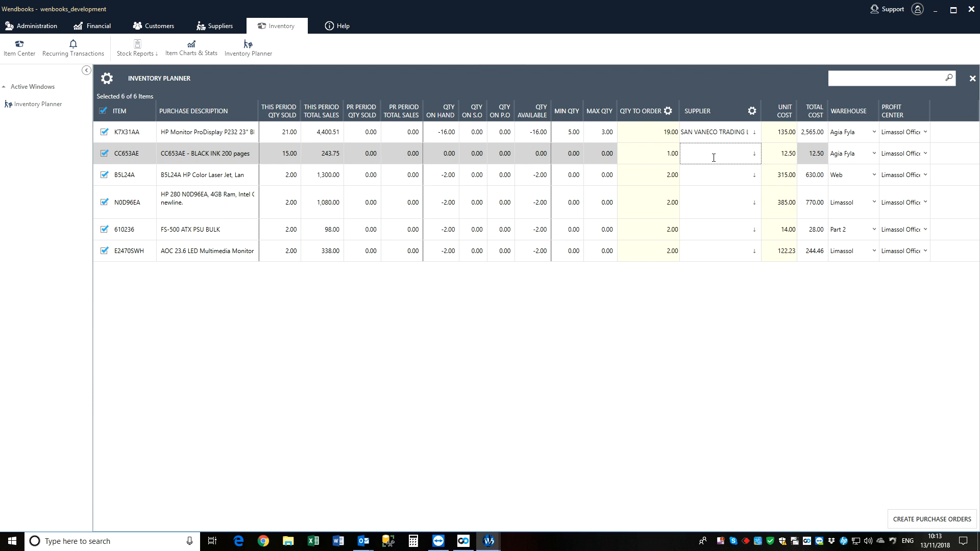
Step: Assign the suggested suppliers based on the lowest rate found, and check the suggested supplier and rate for CC653AE
left_click(753, 112)
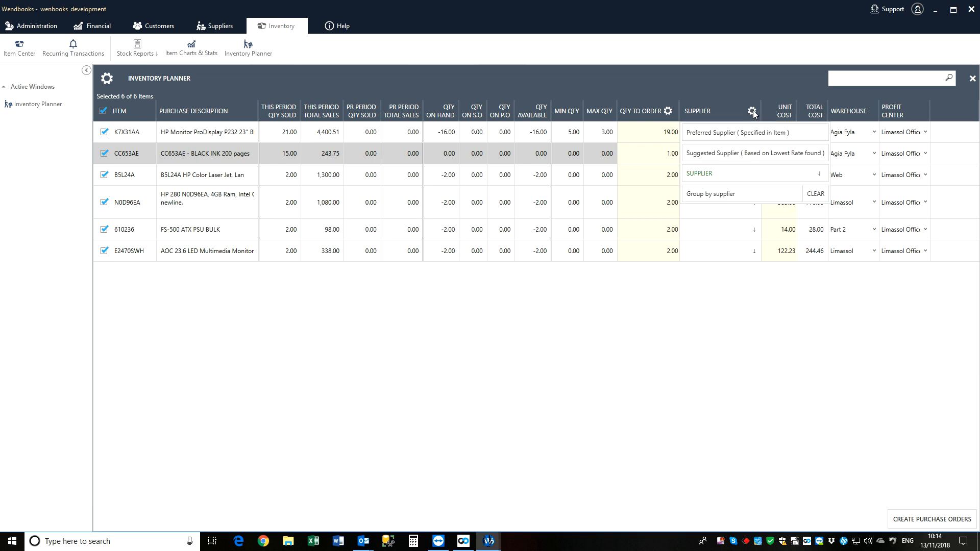
left_click(685, 134)
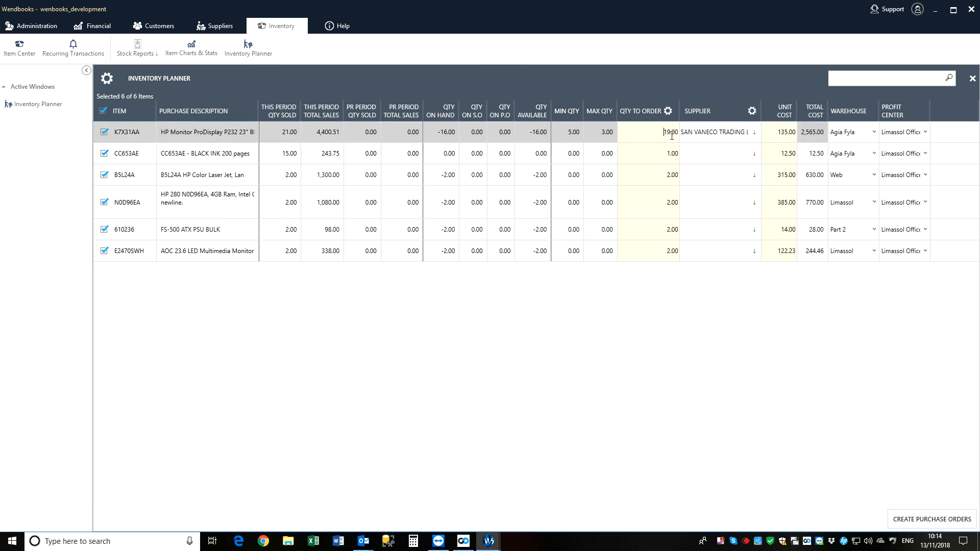
left_click(752, 111)
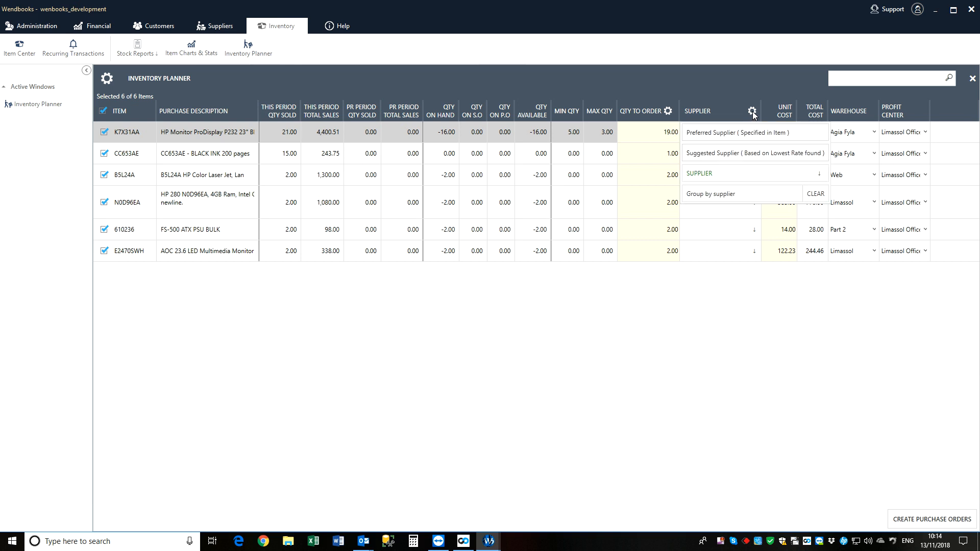
left_click(731, 153)
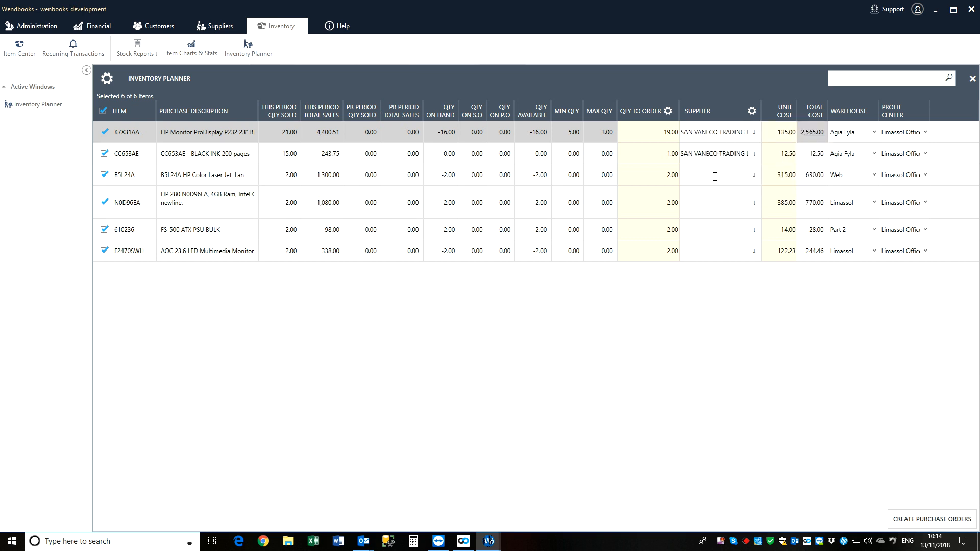
left_click(755, 153)
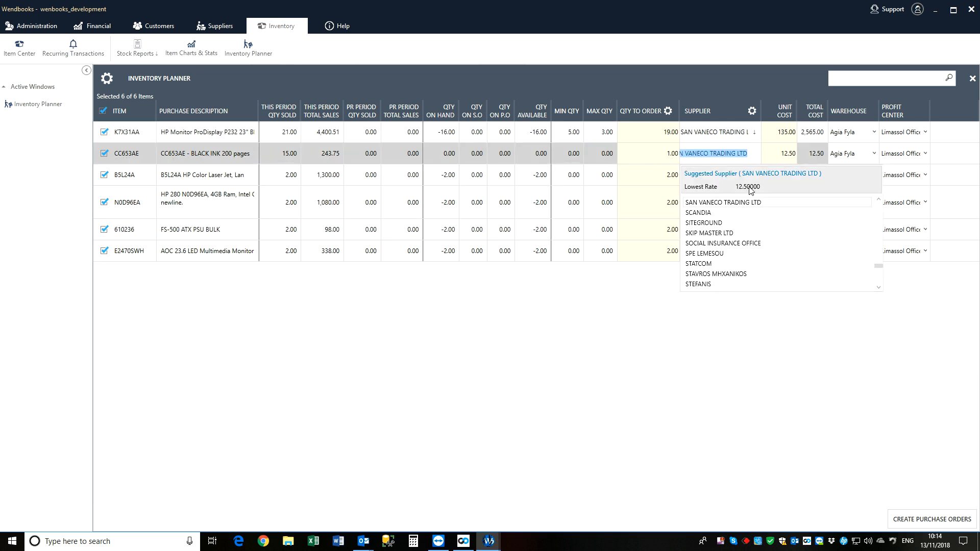
left_click(742, 155)
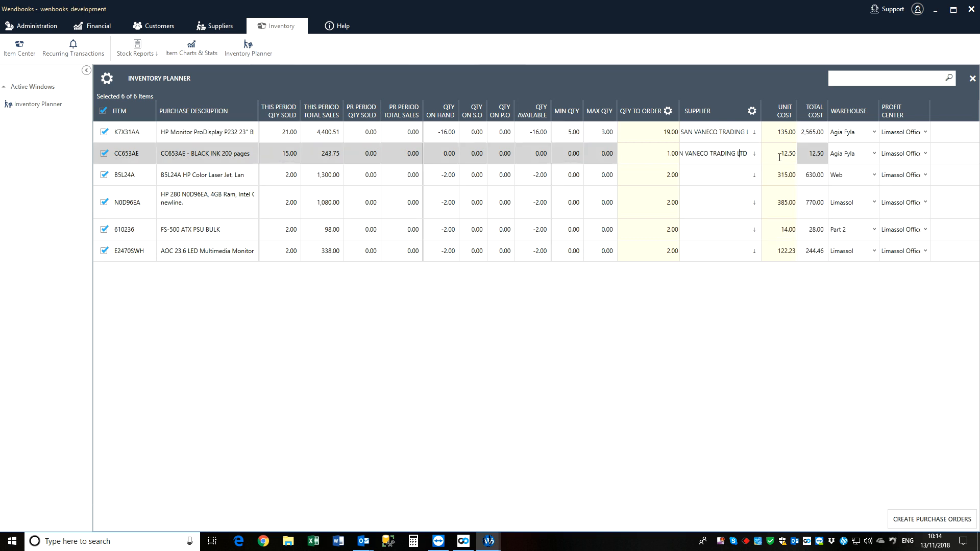
Step: Set ACS as the supplier for B5L24A, N0D96EA, 610236 and E2470SWH
type("ACS")
left_click_drag(707, 176, 646, 181)
key("ctrl+c")
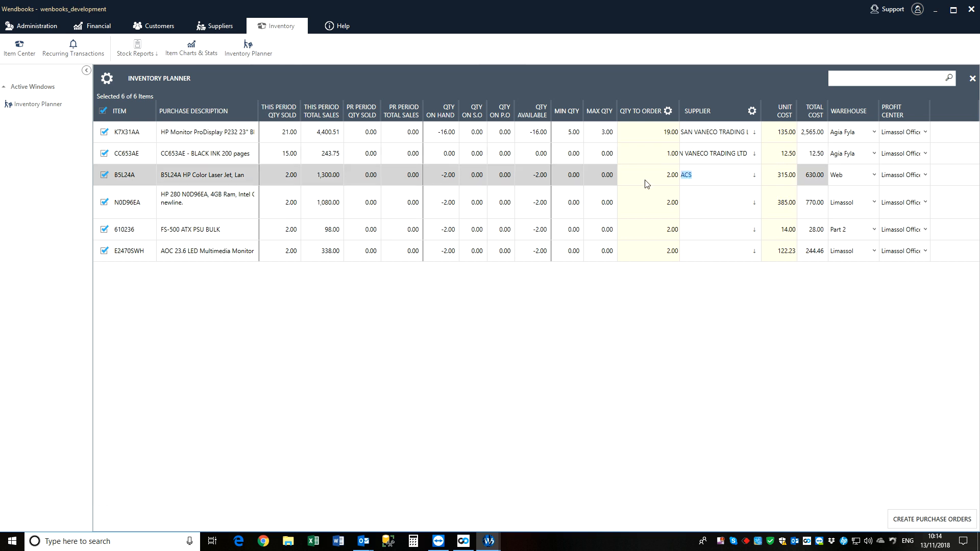
left_click(730, 201)
key("ctrl+v")
key("ctrl+v")
left_click(711, 251)
key("ctrl+v")
Step: Group the planner items by supplier, and collapse and re-expand both supplier groups
left_click(752, 111)
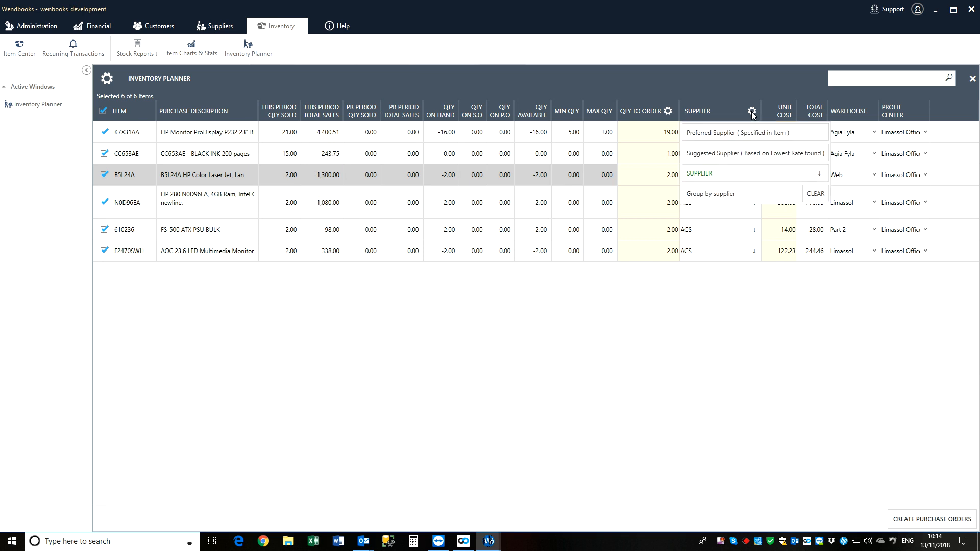
left_click(727, 198)
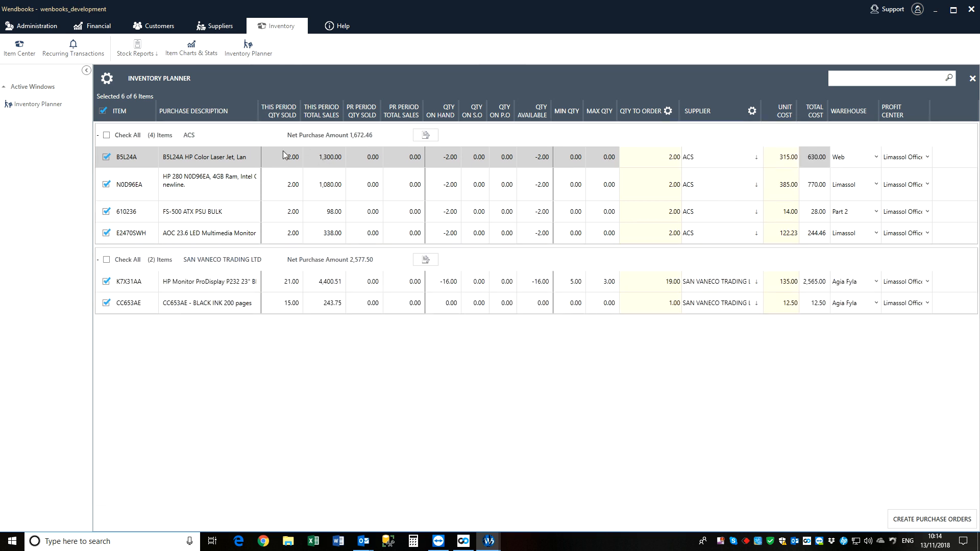
left_click(298, 140)
left_click(307, 168)
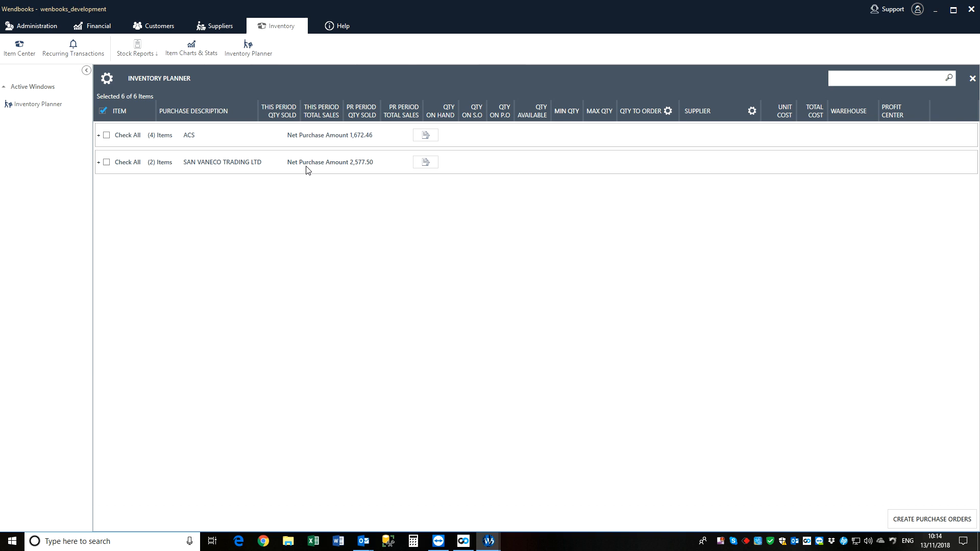
left_click(315, 140)
left_click(326, 259)
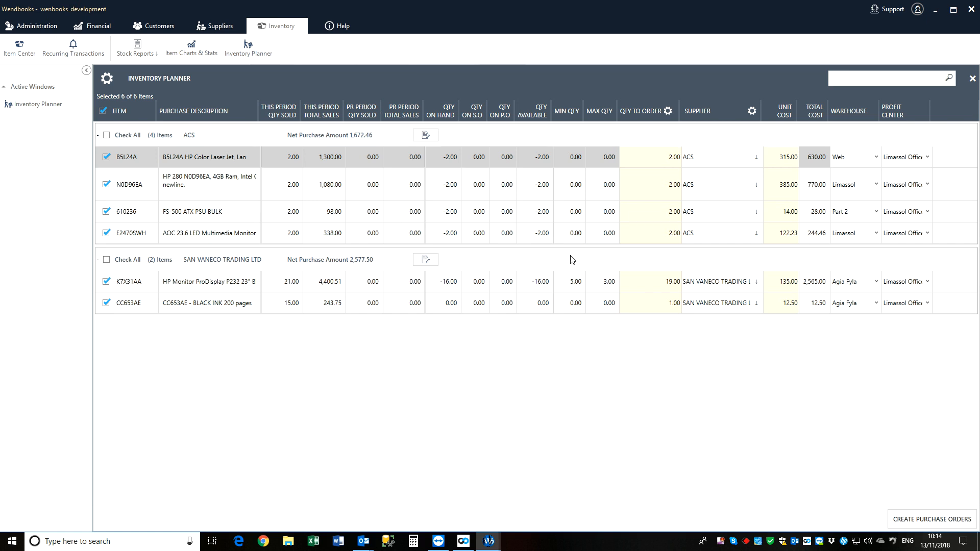
Step: For the ACS group's order details, choose the Purchase Order template and set the expected date to 21/11/2018
left_click(424, 136)
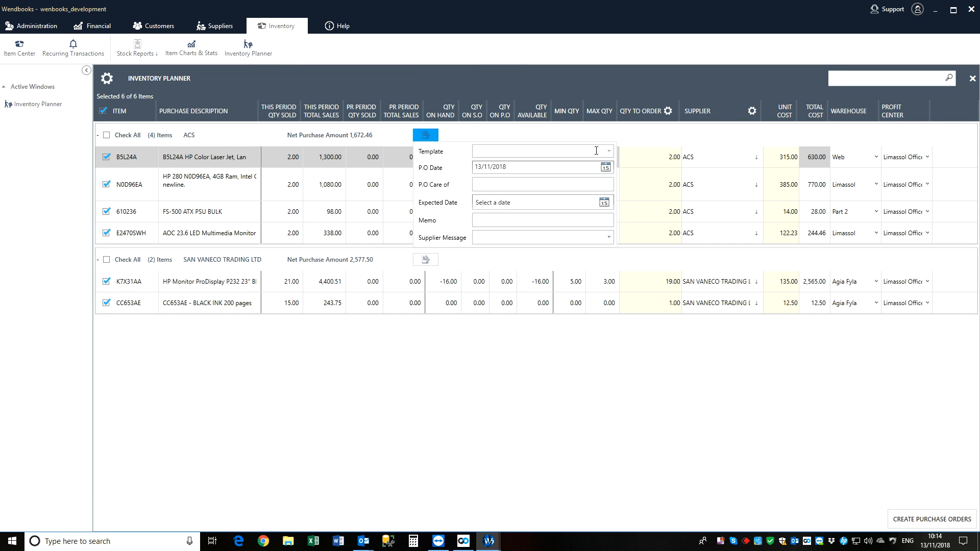
left_click(609, 151)
left_click(595, 165)
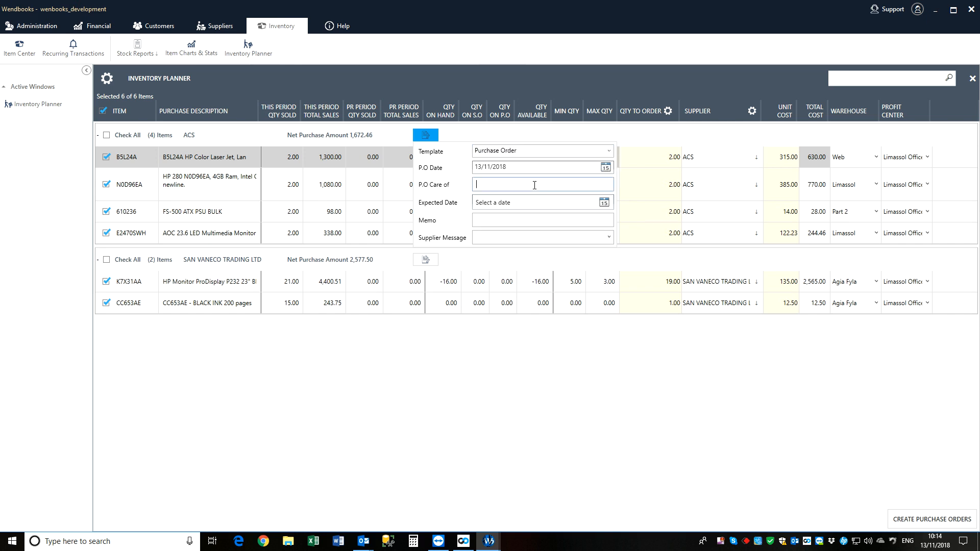
left_click(604, 203)
left_click(510, 263)
left_click(538, 220)
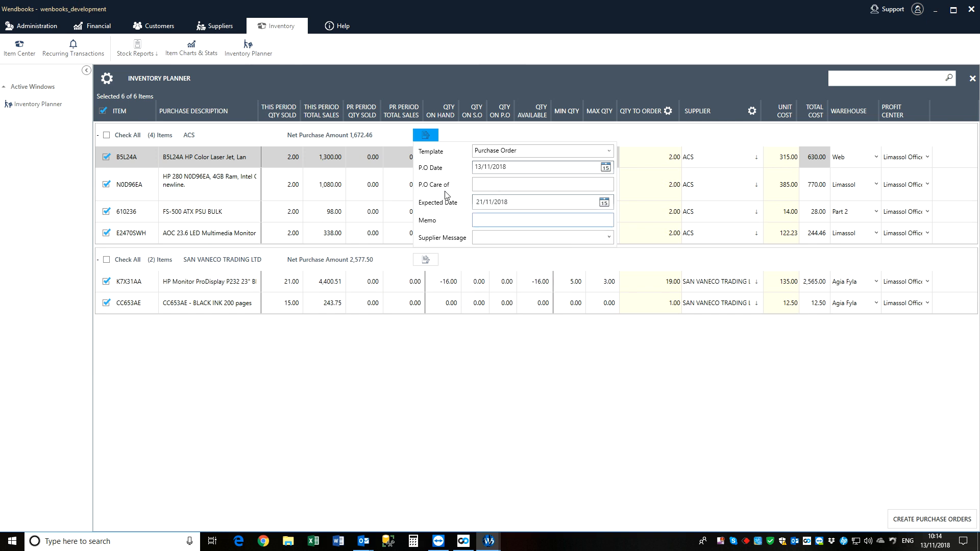
left_click(427, 139)
Step: For the SAN VANECO TRADING LTD group's order details, choose the Purchase Order template
left_click(427, 261)
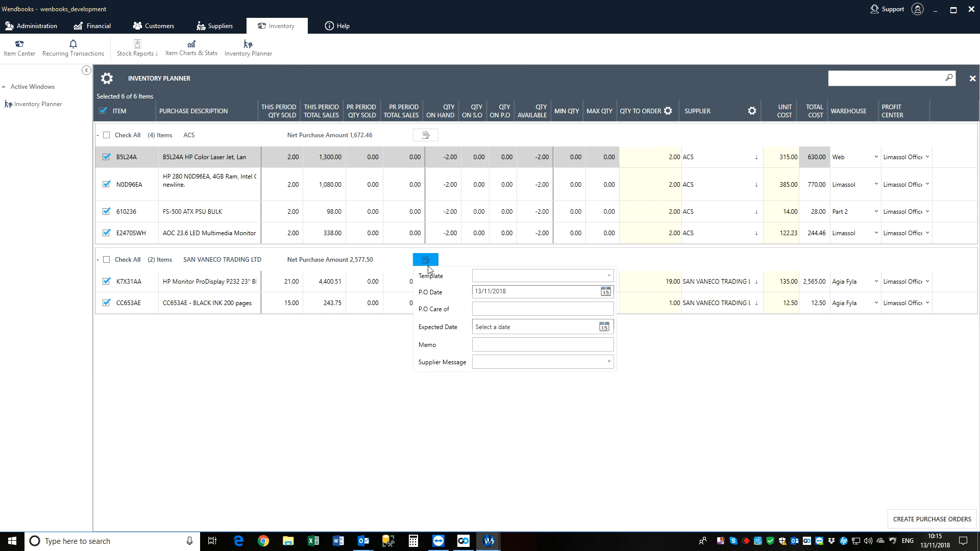
left_click(610, 280)
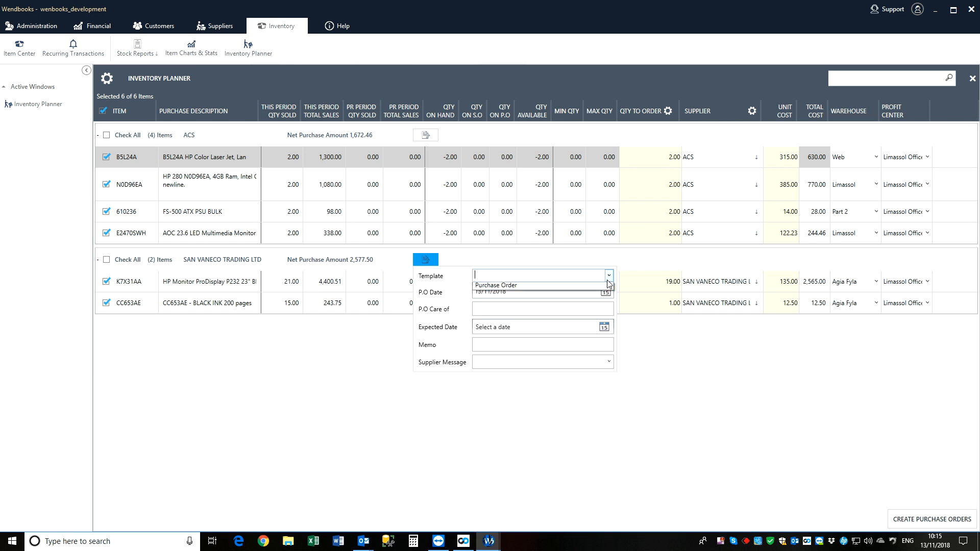
left_click(573, 288)
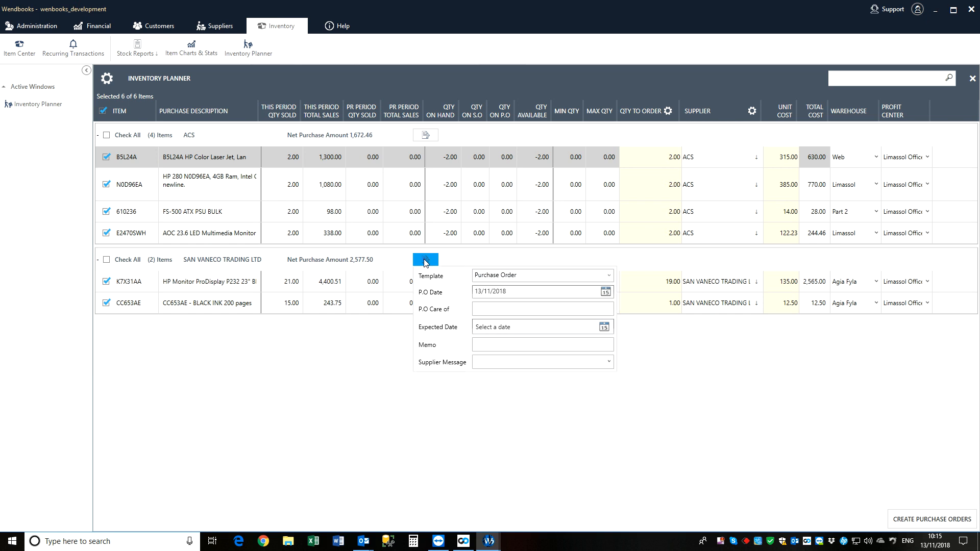
left_click(685, 344)
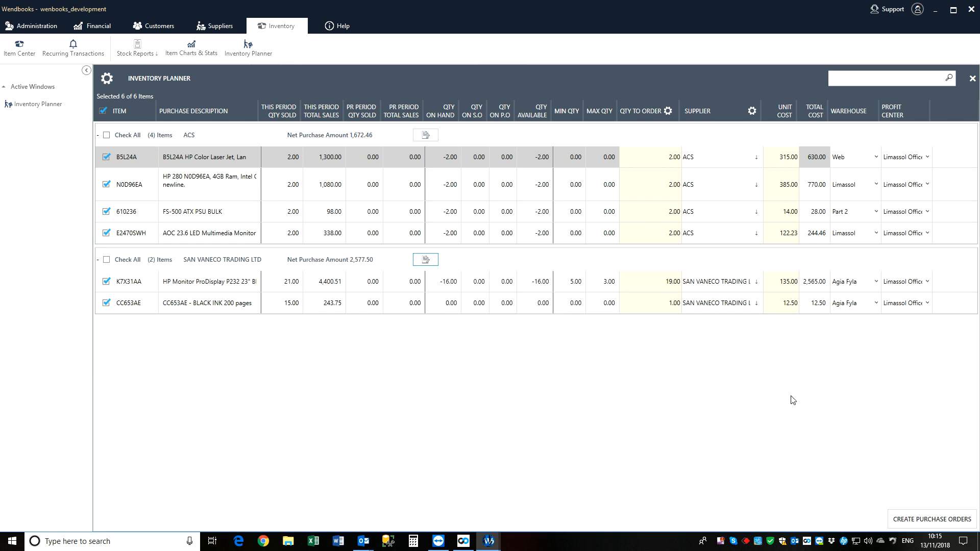
Step: Create the purchase orders for all selected items in both supplier groups
left_click(918, 519)
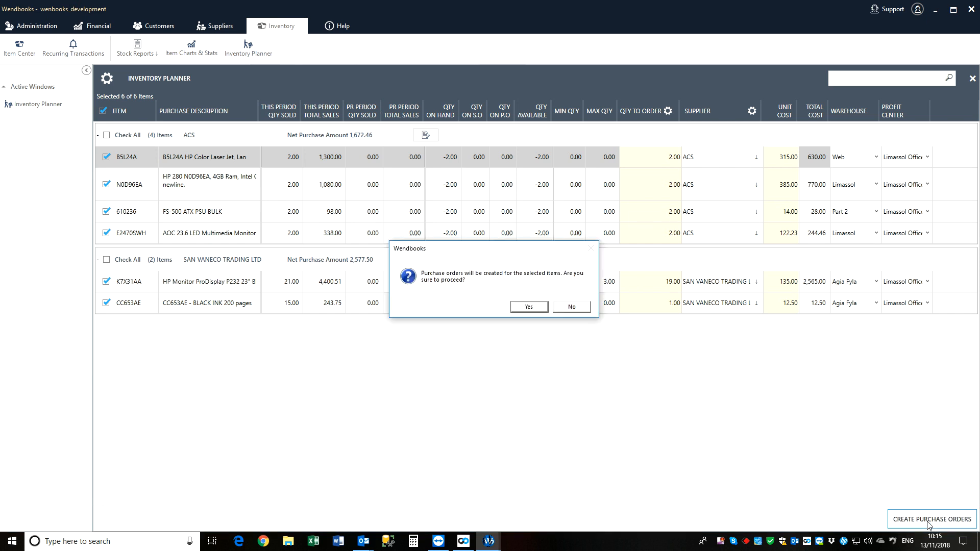
left_click(530, 307)
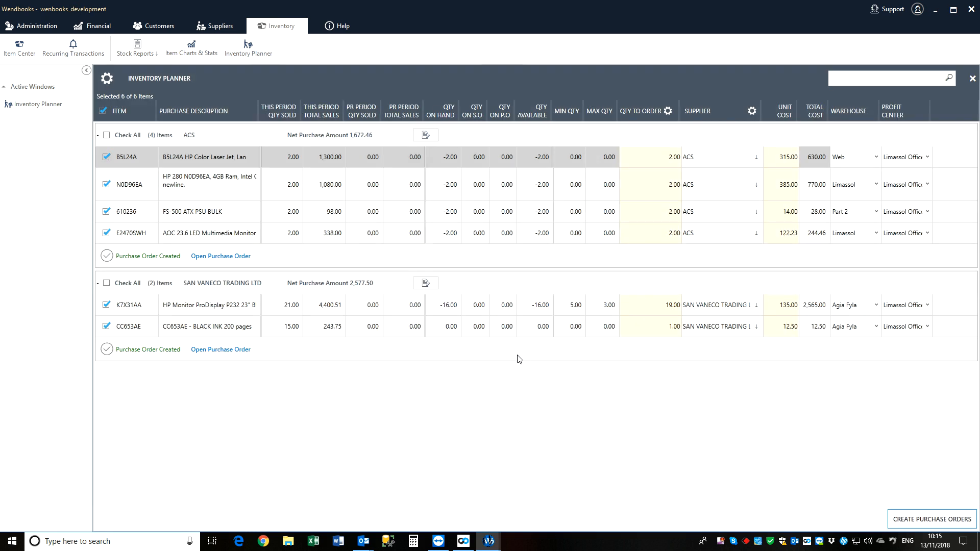
Step: Review the created ACS purchase order and the financial batch print and batch email options, and return to the planner
left_click(228, 256)
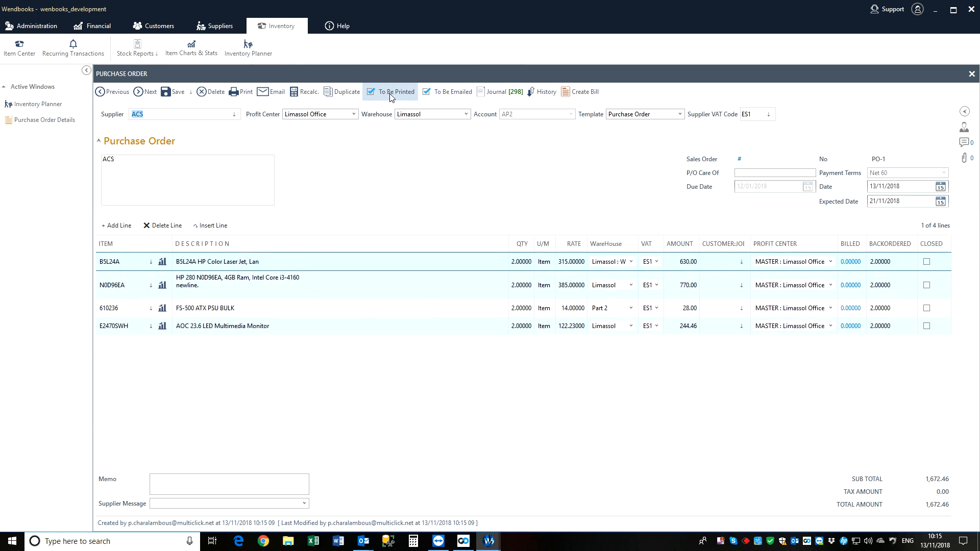
left_click(974, 76)
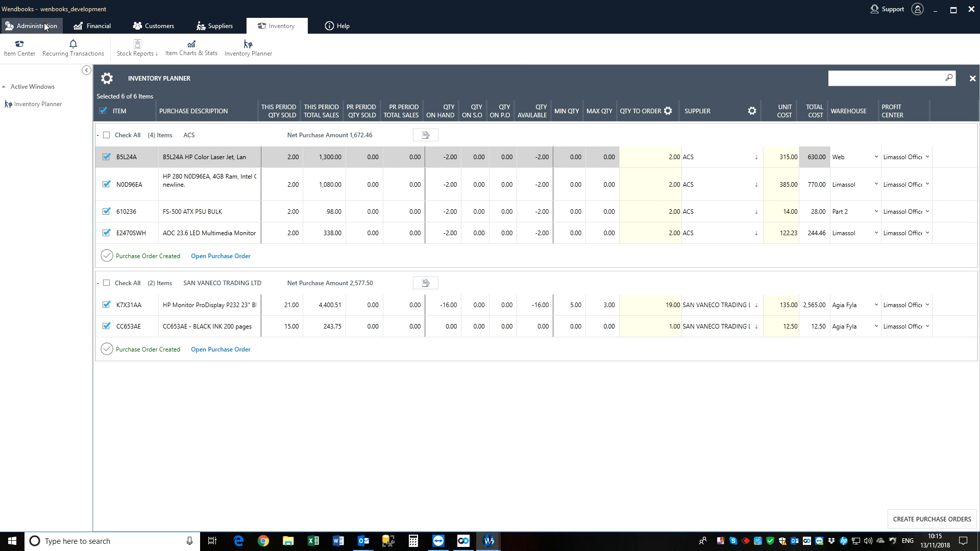
left_click(95, 25)
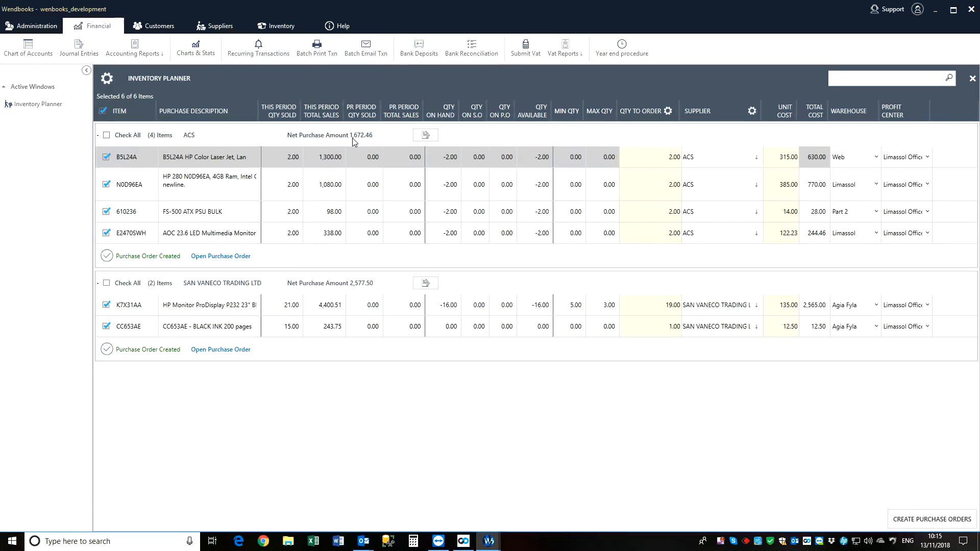
left_click(226, 262)
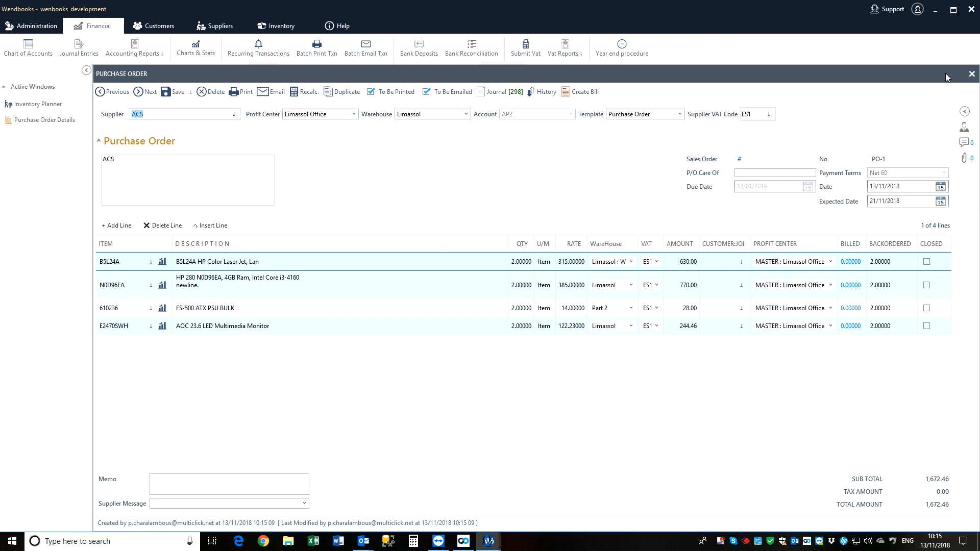
left_click(972, 75)
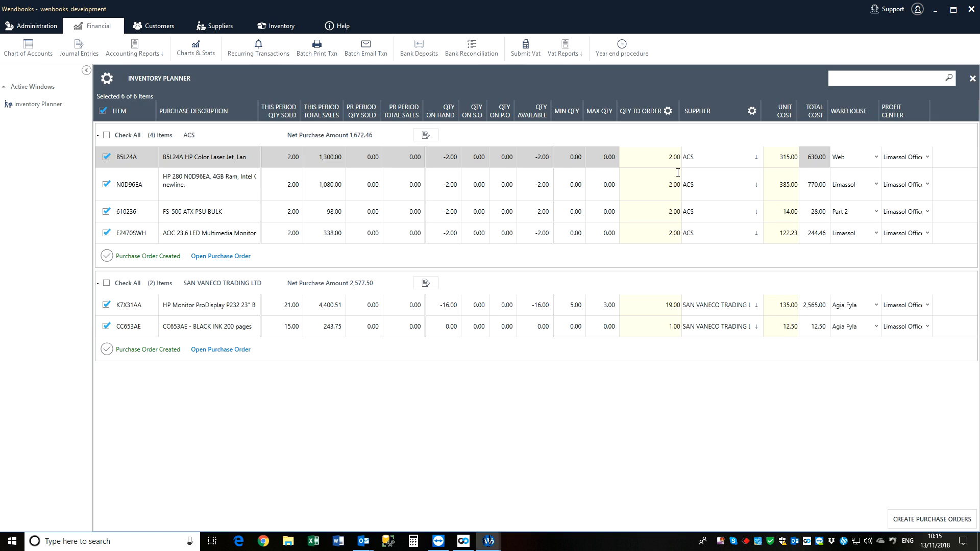
left_click(459, 215)
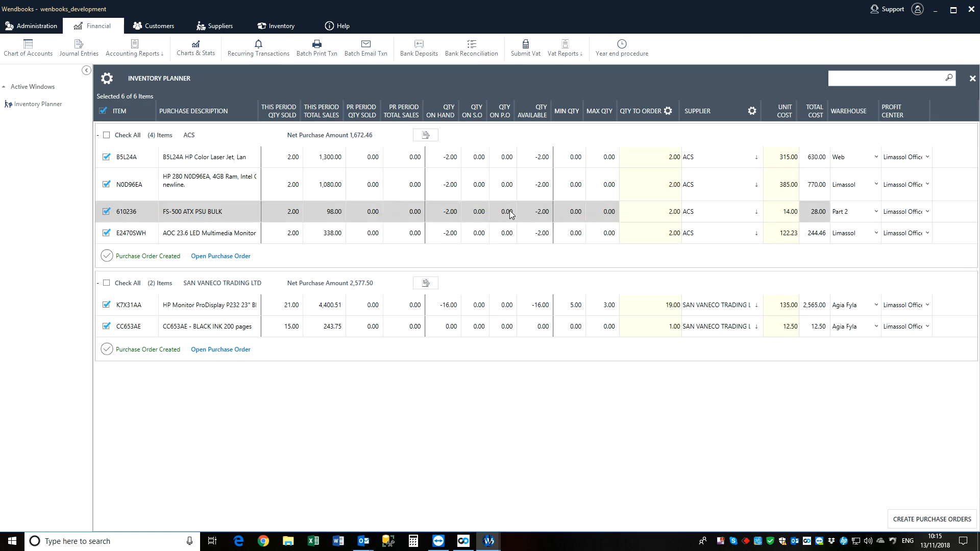